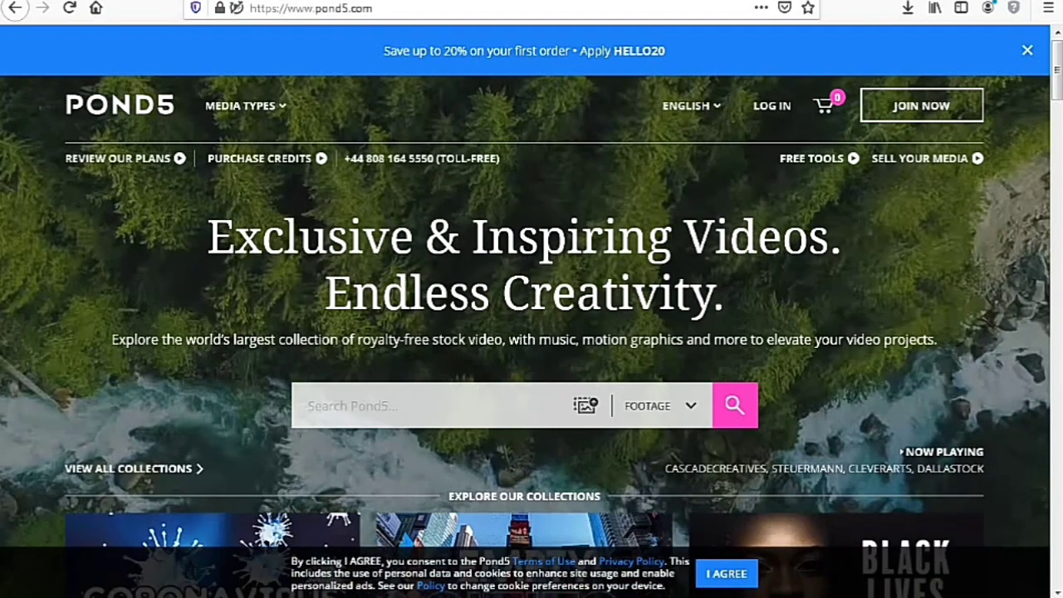
# - Start joining Pond5 as a member and open the account dashboard
pyautogui.click(922, 107)
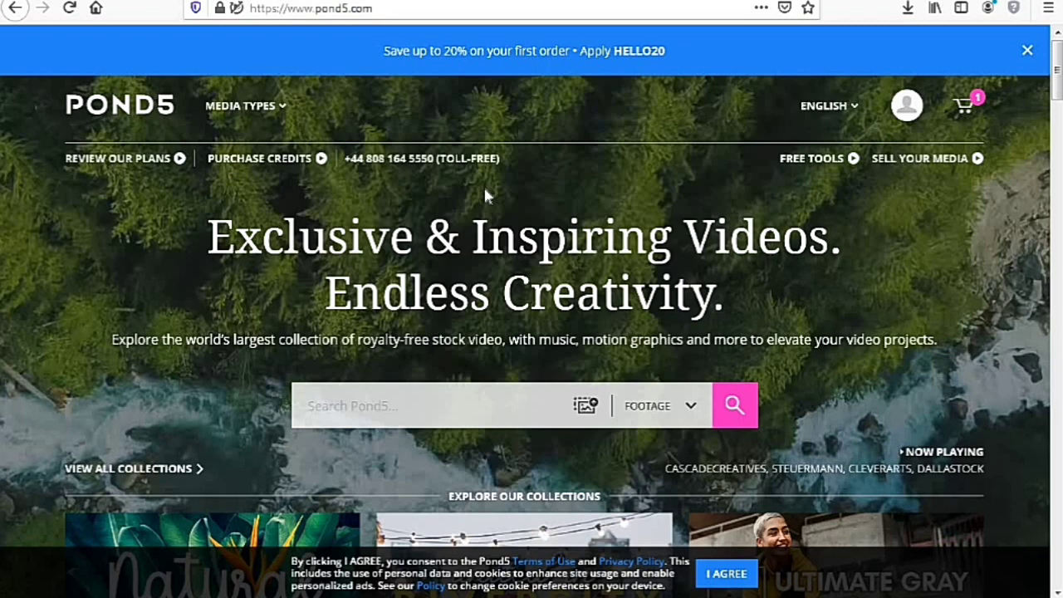
pyautogui.moveTo(909, 121)
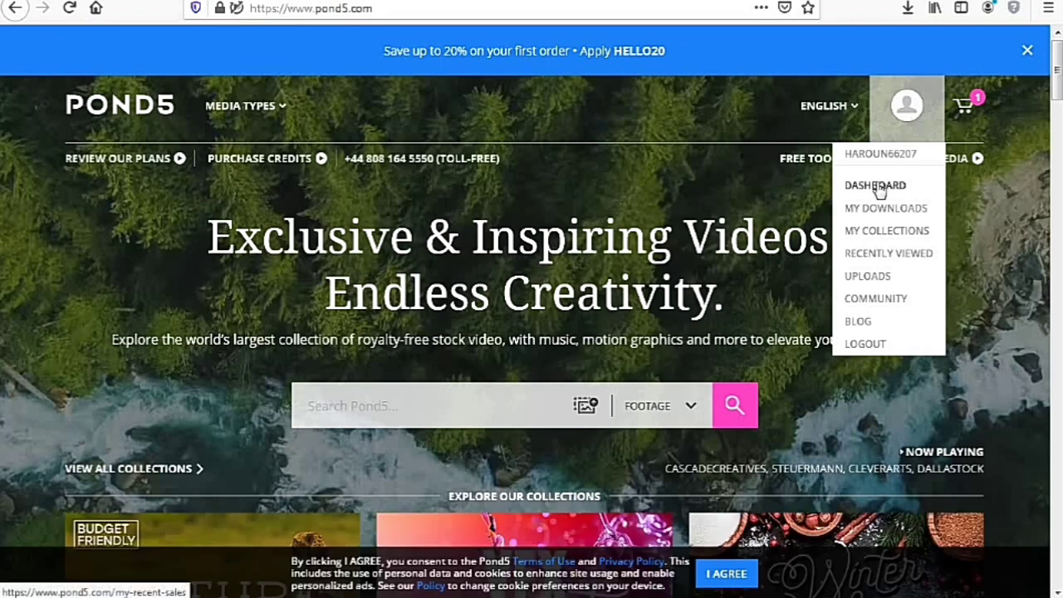
pyautogui.click(878, 189)
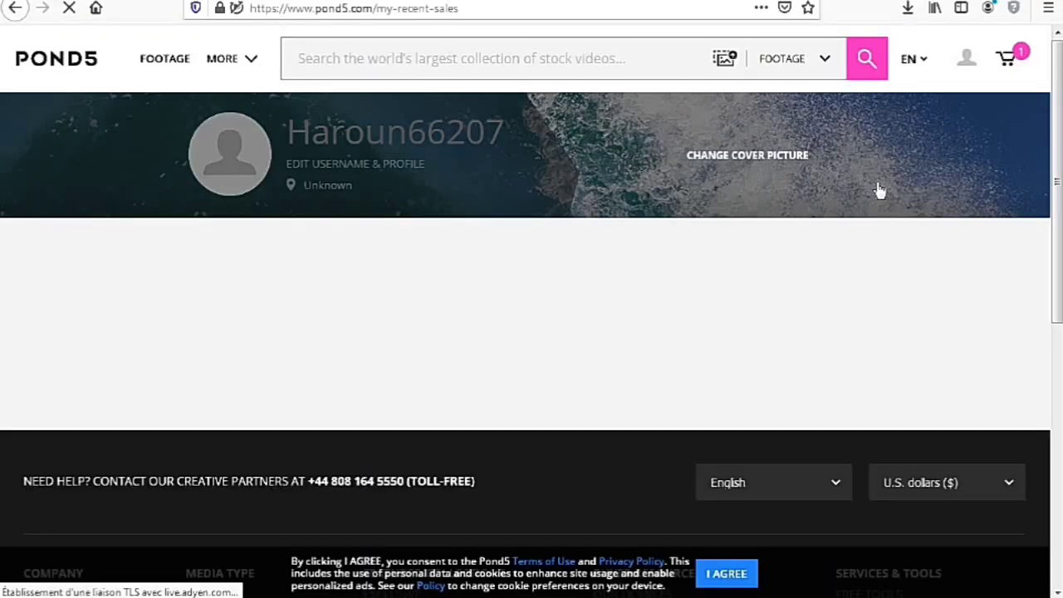
# - Open the upload templates and start a new music/sound template
pyautogui.moveTo(968, 62)
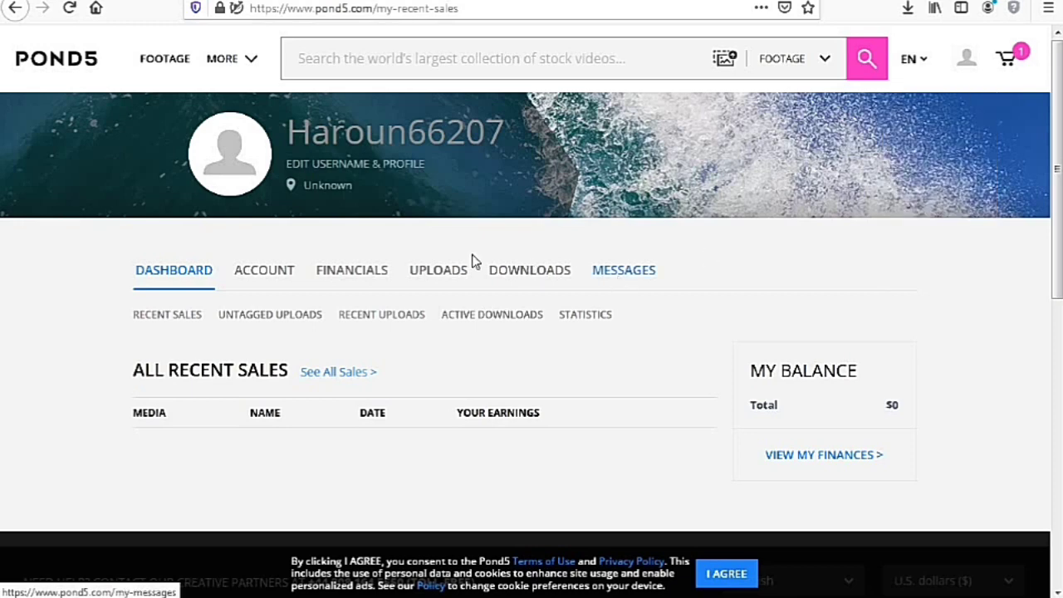
pyautogui.click(438, 270)
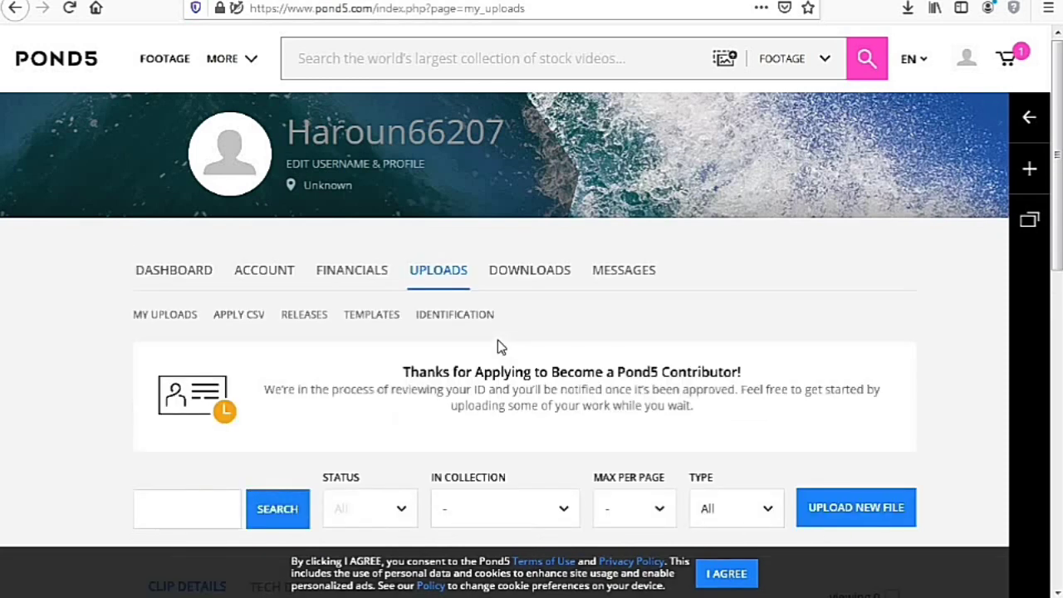
pyautogui.click(371, 321)
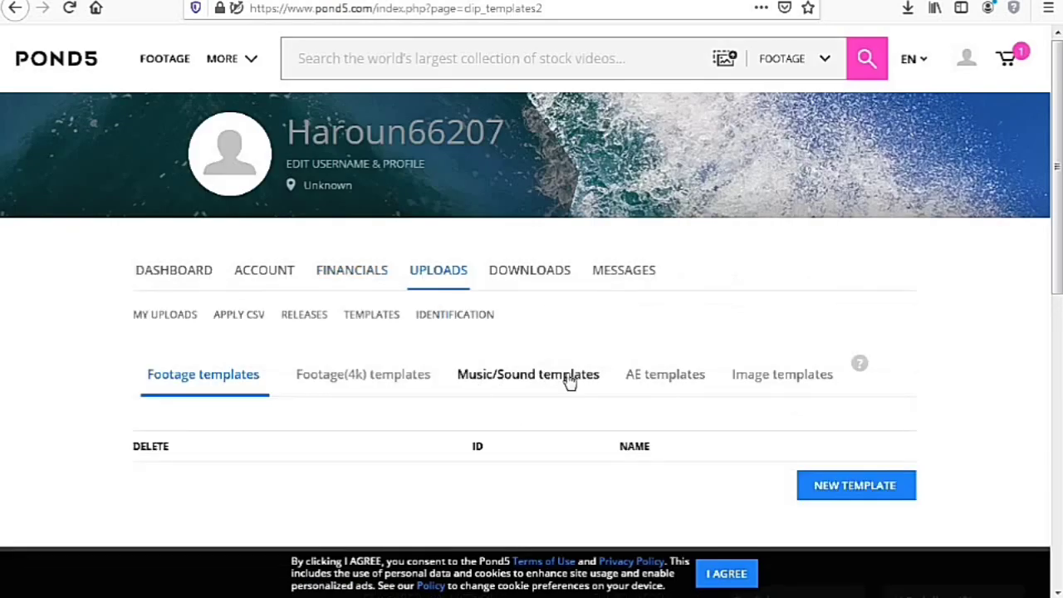
pyautogui.click(519, 380)
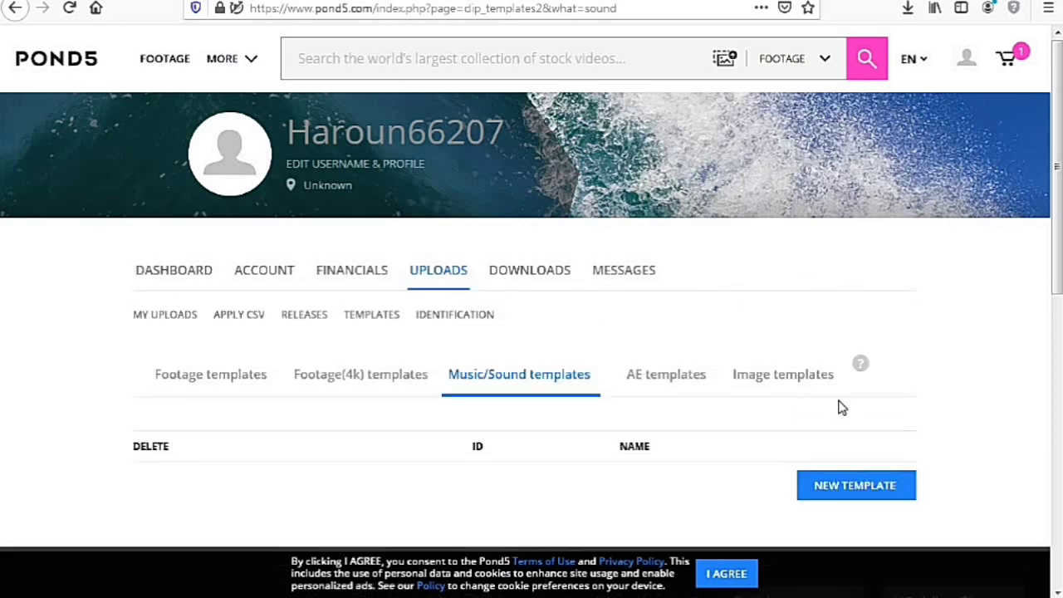
pyautogui.click(863, 486)
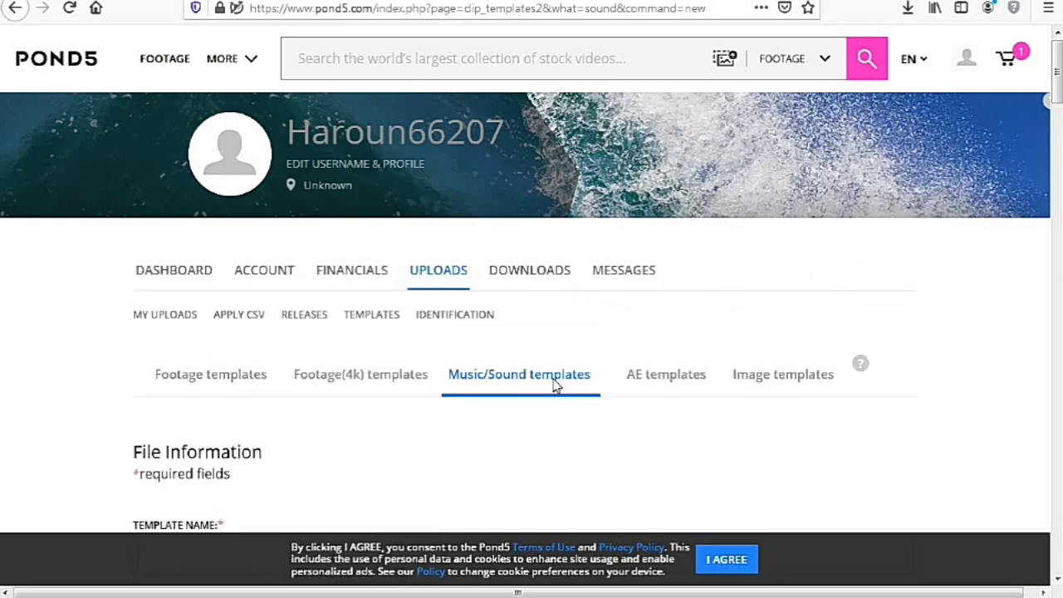
# - Examine the music/sound template form, including audio type, description, composer, pricing, keyword suggestions, collections and notes
pyautogui.scroll(-5, 553, 380)
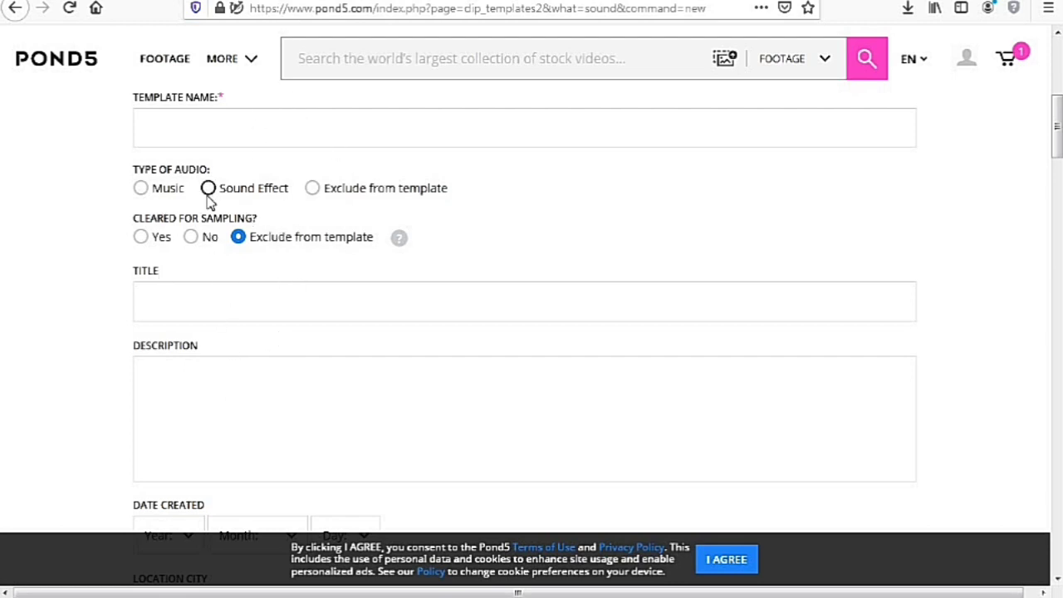
pyautogui.scroll(-2, 325, 303)
pyautogui.scroll(-2, 325, 303)
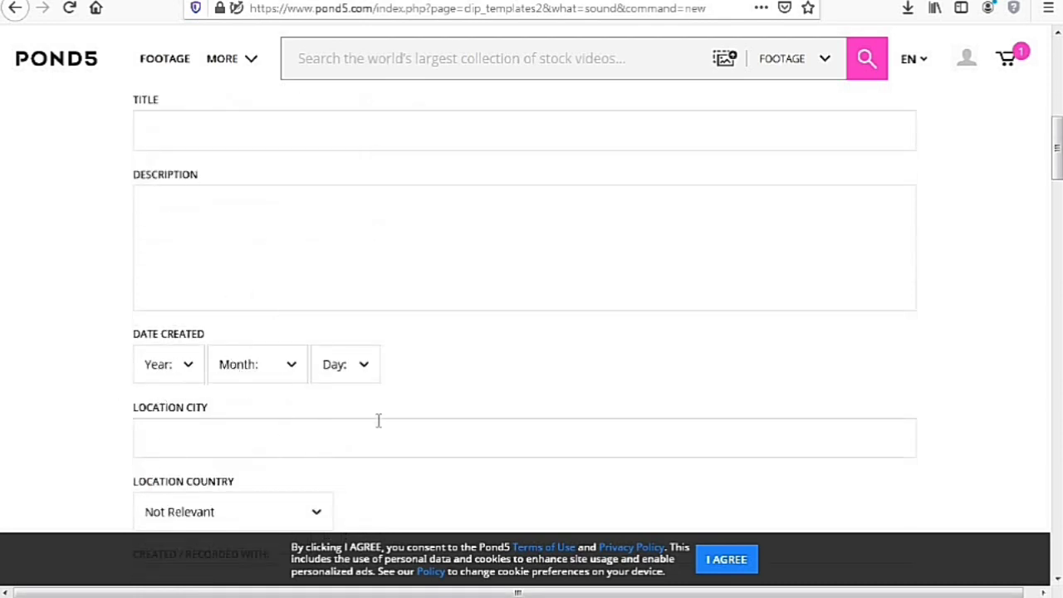
pyautogui.scroll(-4, 378, 420)
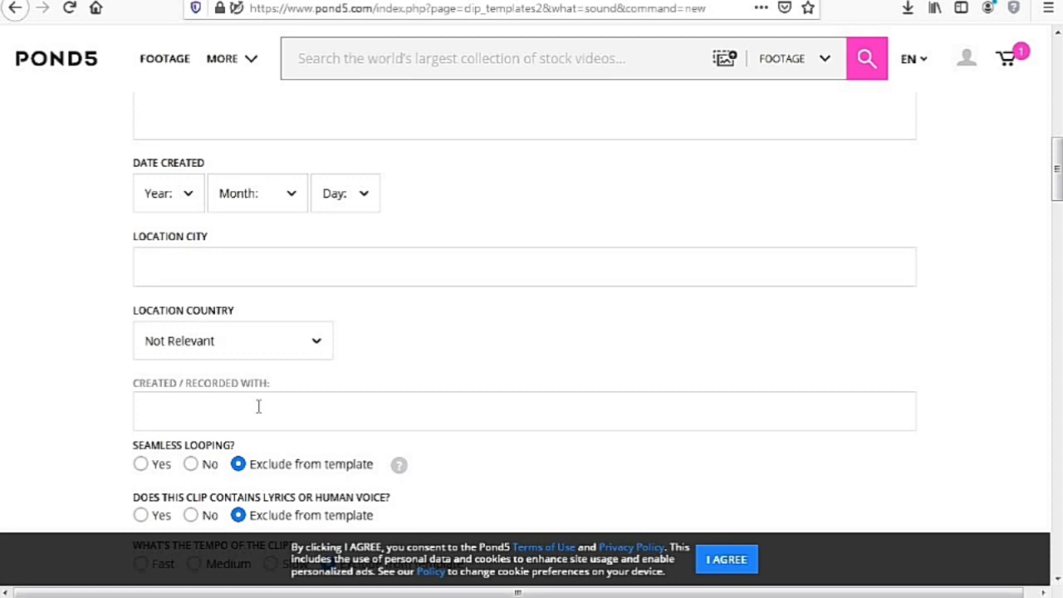
pyautogui.scroll(-2, 258, 406)
pyautogui.scroll(-5, 259, 415)
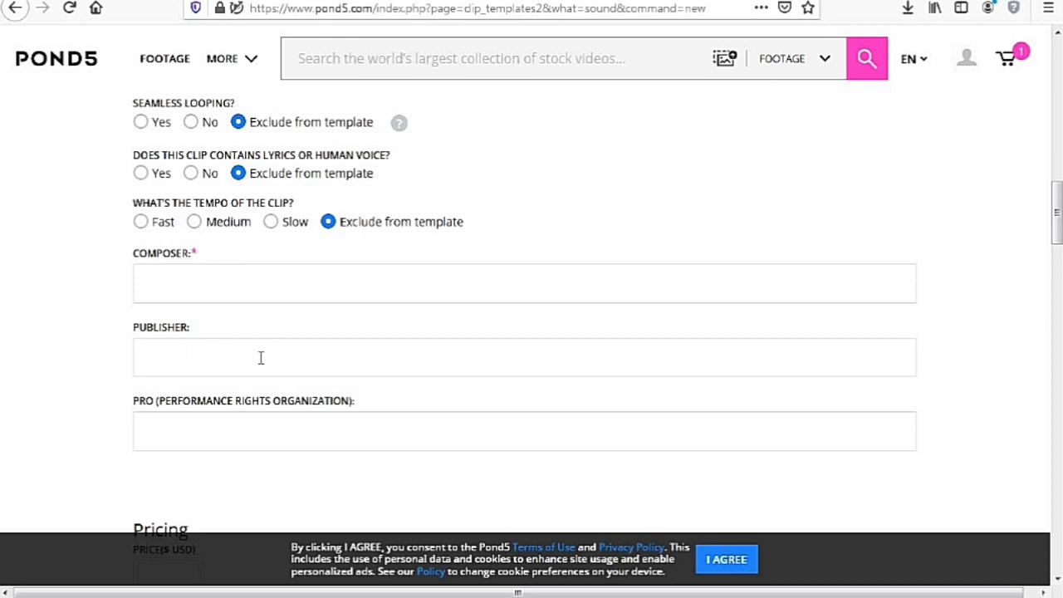
pyautogui.scroll(-3, 261, 360)
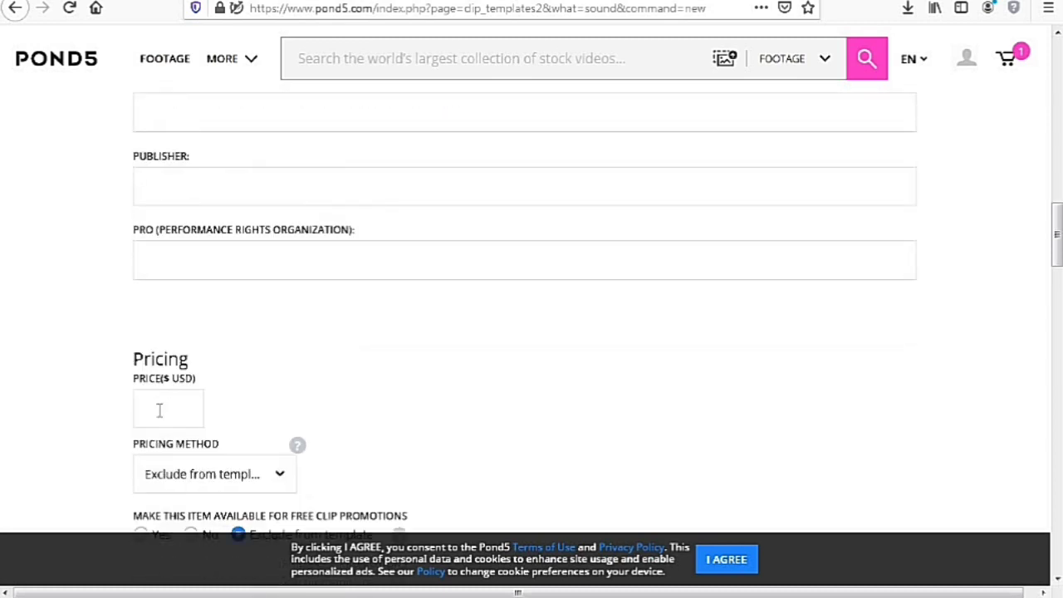
pyautogui.click(171, 415)
pyautogui.scroll(-4, 167, 415)
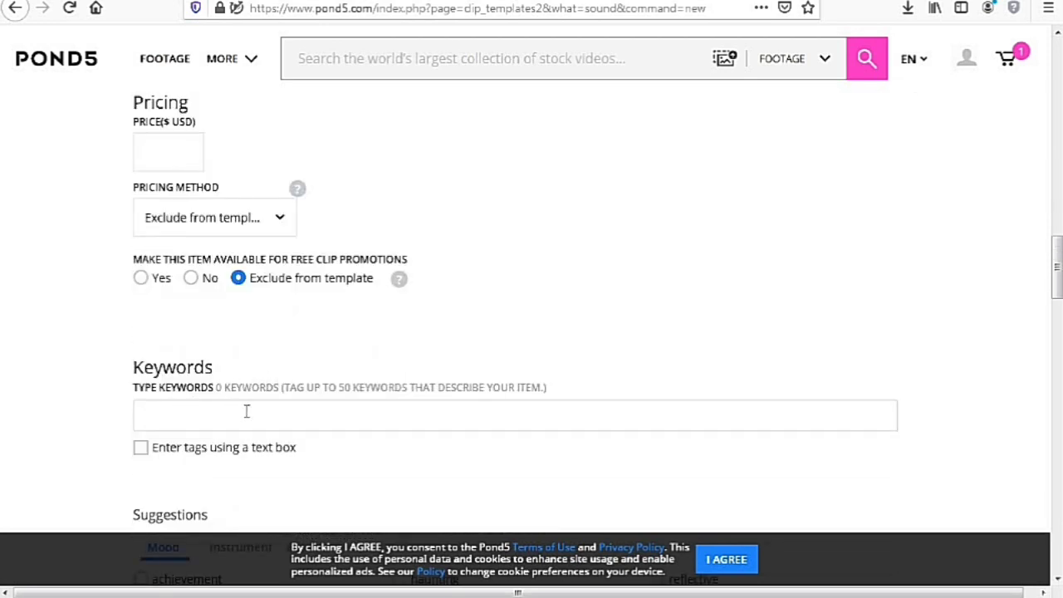
pyautogui.scroll(-1, 206, 402)
pyautogui.scroll(-3, 207, 402)
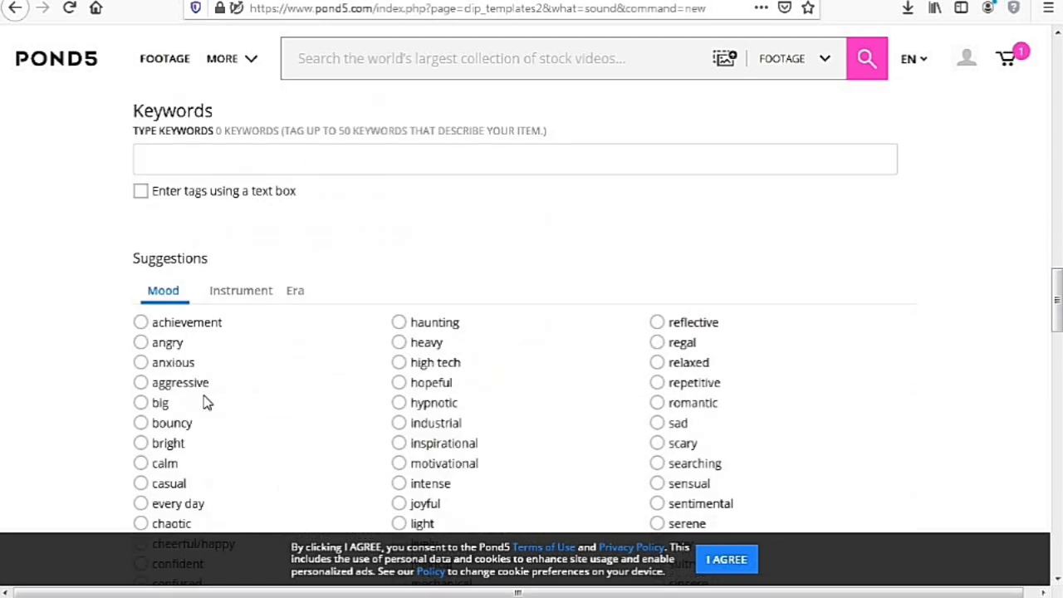
pyautogui.scroll(-3, 269, 356)
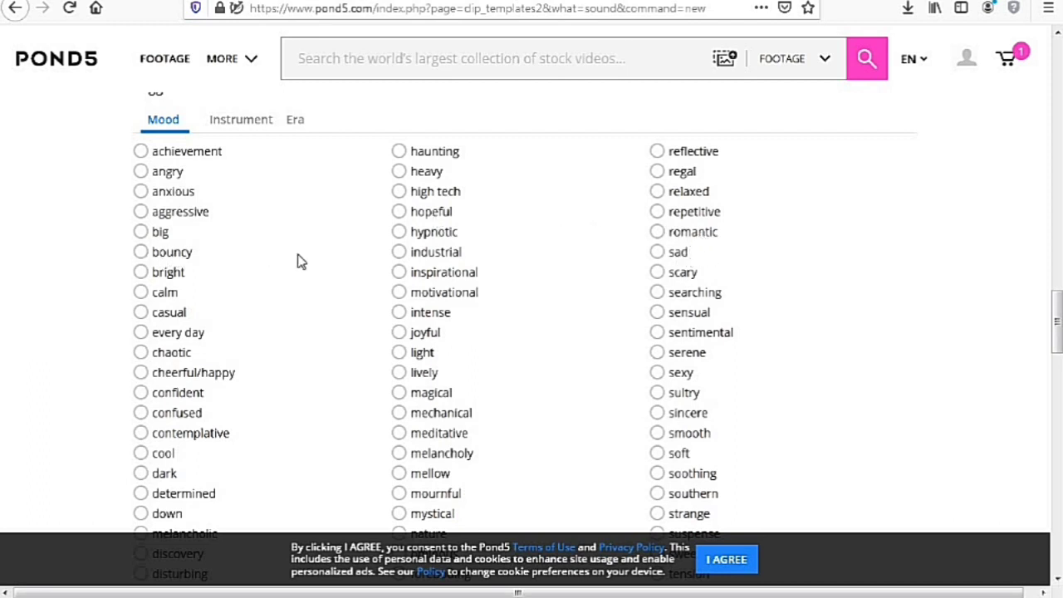
pyautogui.scroll(-7, 300, 261)
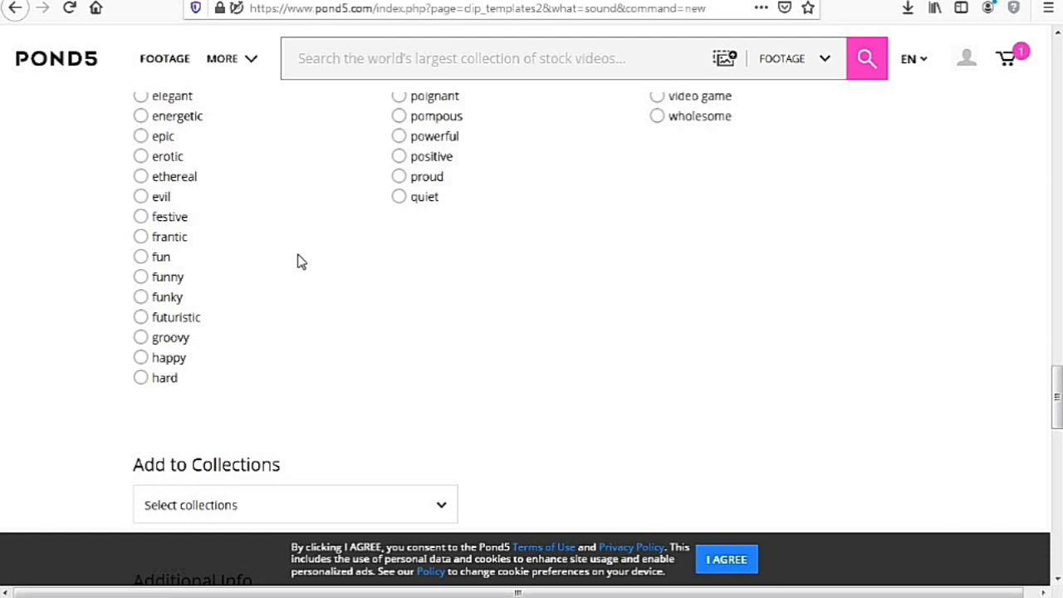
pyautogui.scroll(-3, 301, 261)
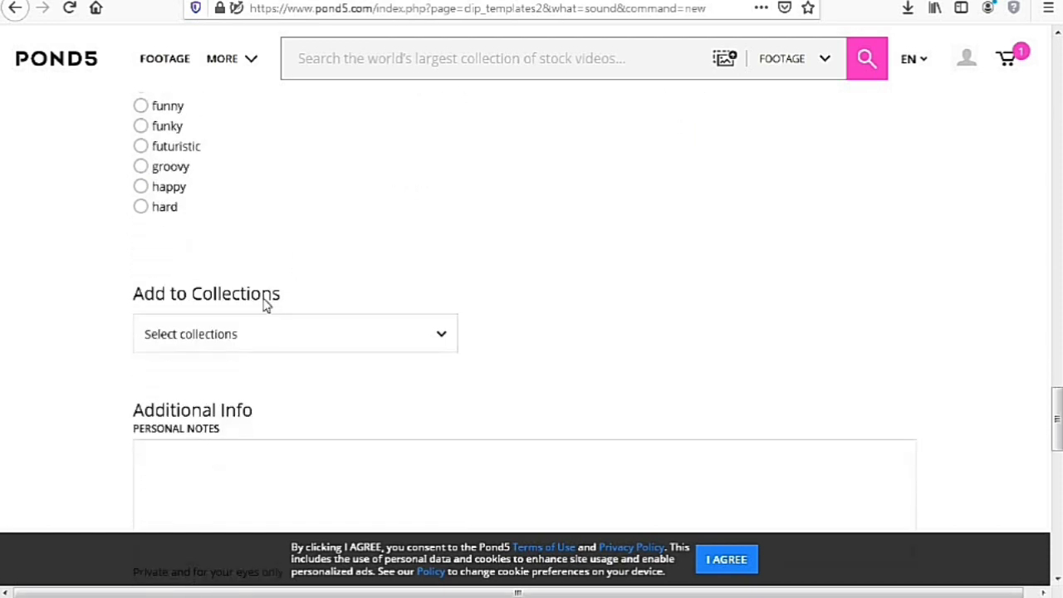
pyautogui.scroll(-3, 390, 375)
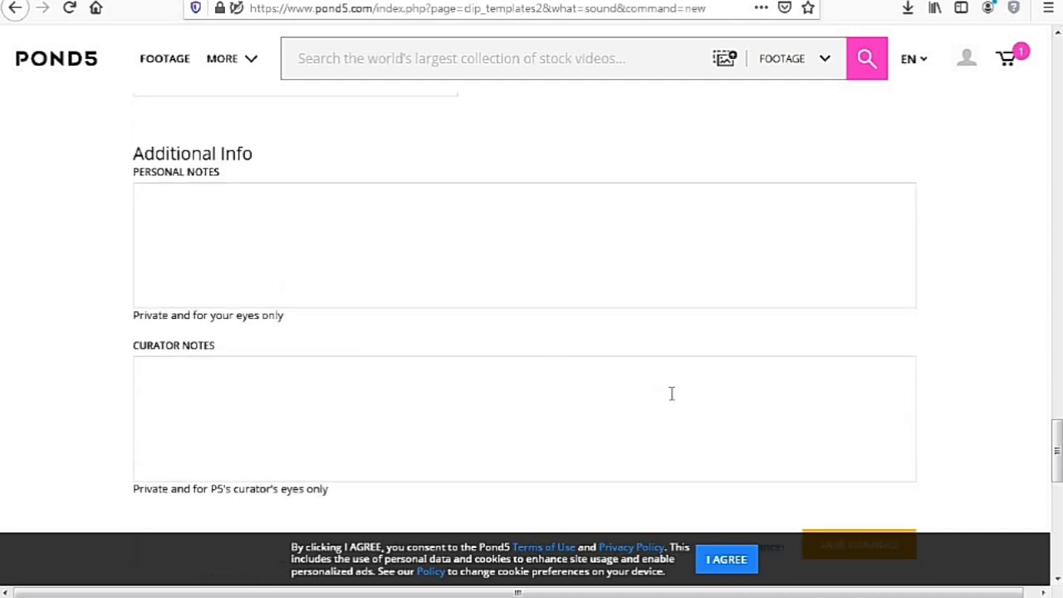
pyautogui.scroll(-5, 670, 393)
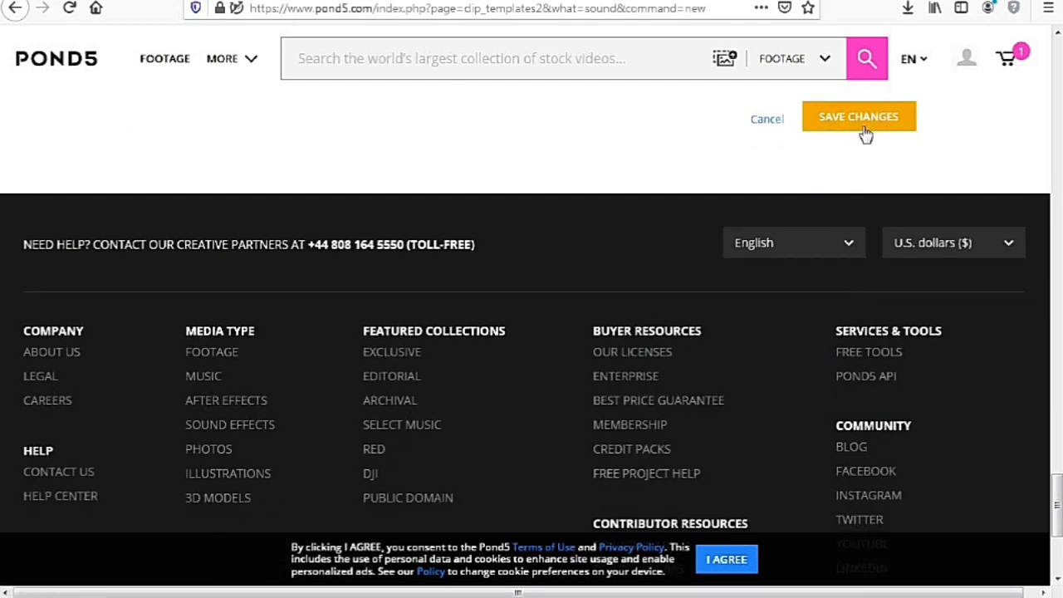
pyautogui.scroll(4, 680, 182)
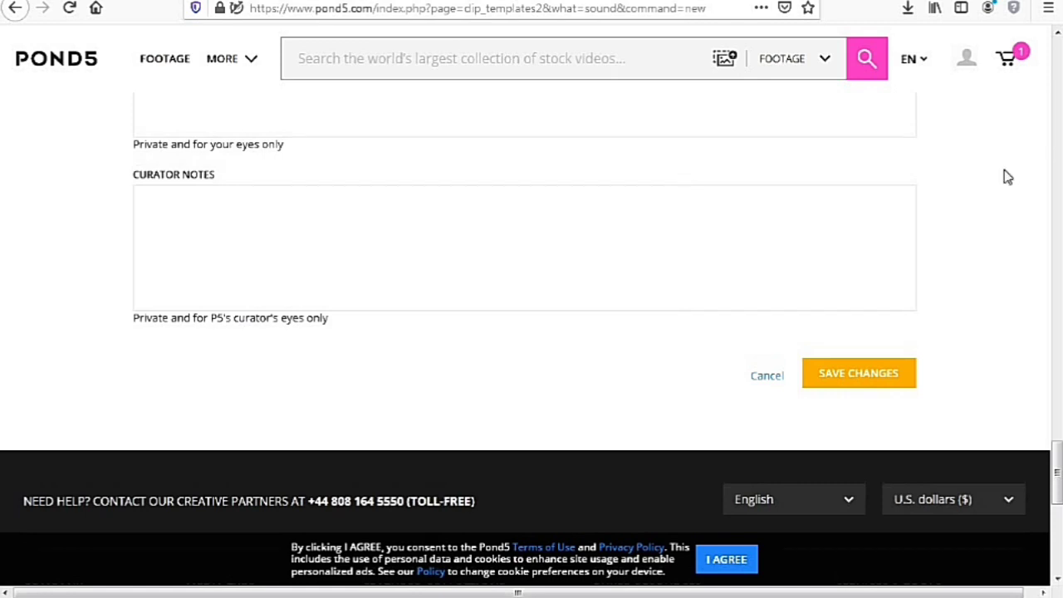
# - Go to the account's uploads page and start uploading a new media file
pyautogui.moveTo(968, 64)
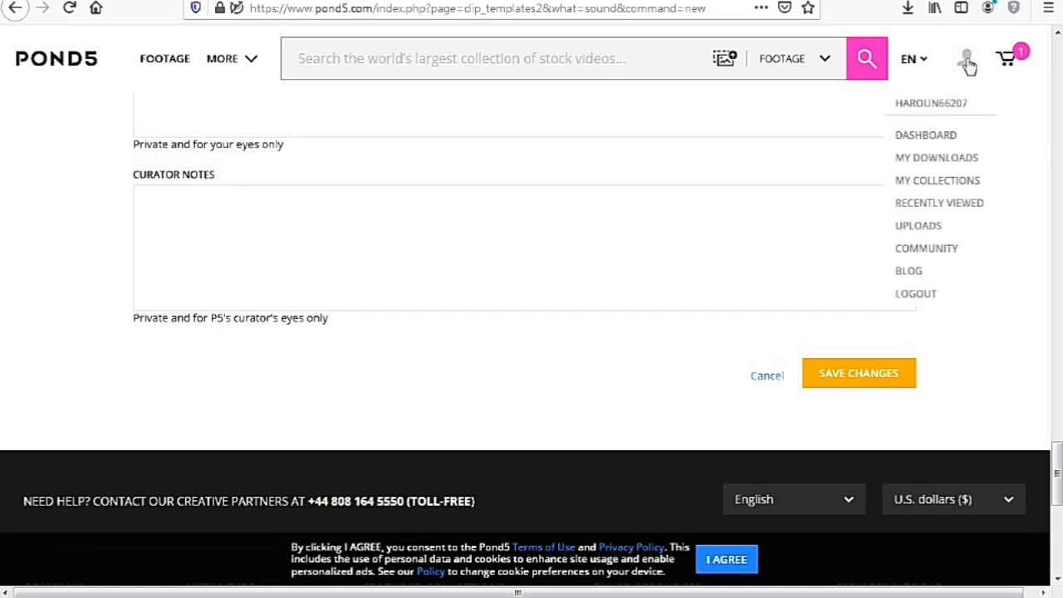
pyautogui.click(936, 233)
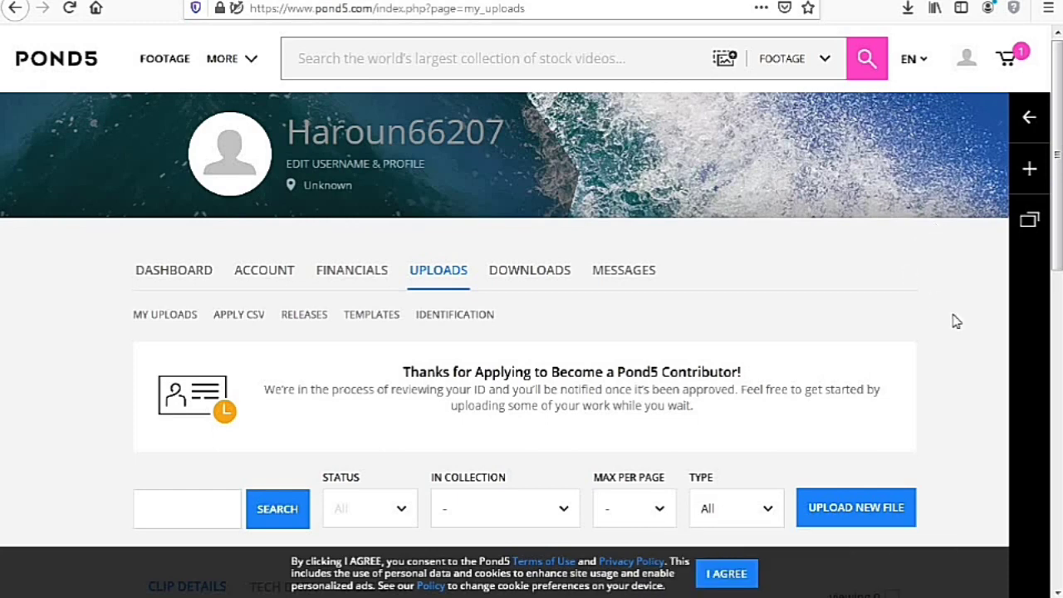
pyautogui.scroll(-3, 951, 330)
pyautogui.scroll(-3, 952, 330)
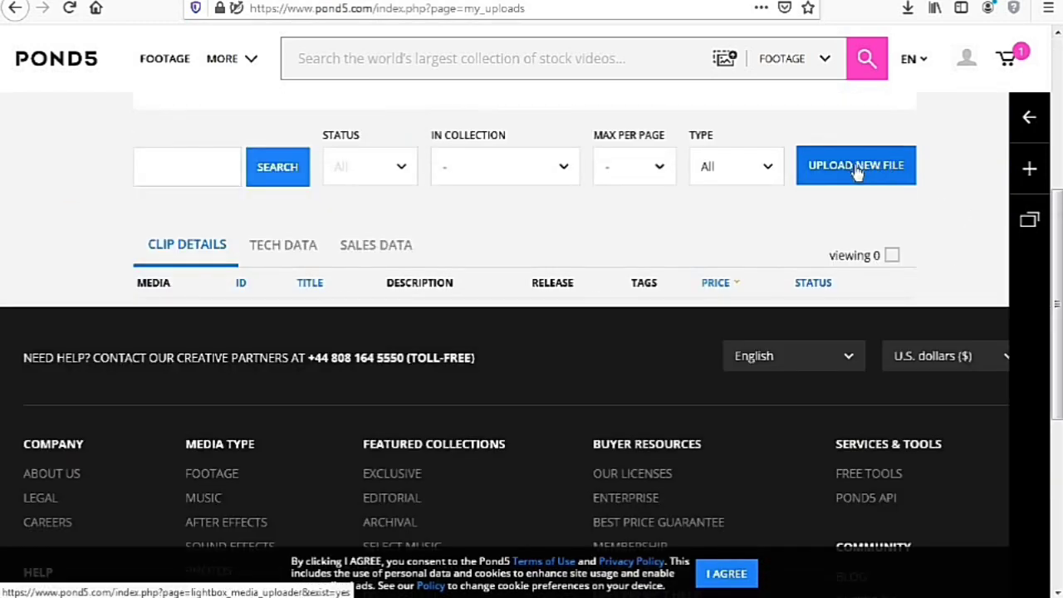
pyautogui.click(855, 166)
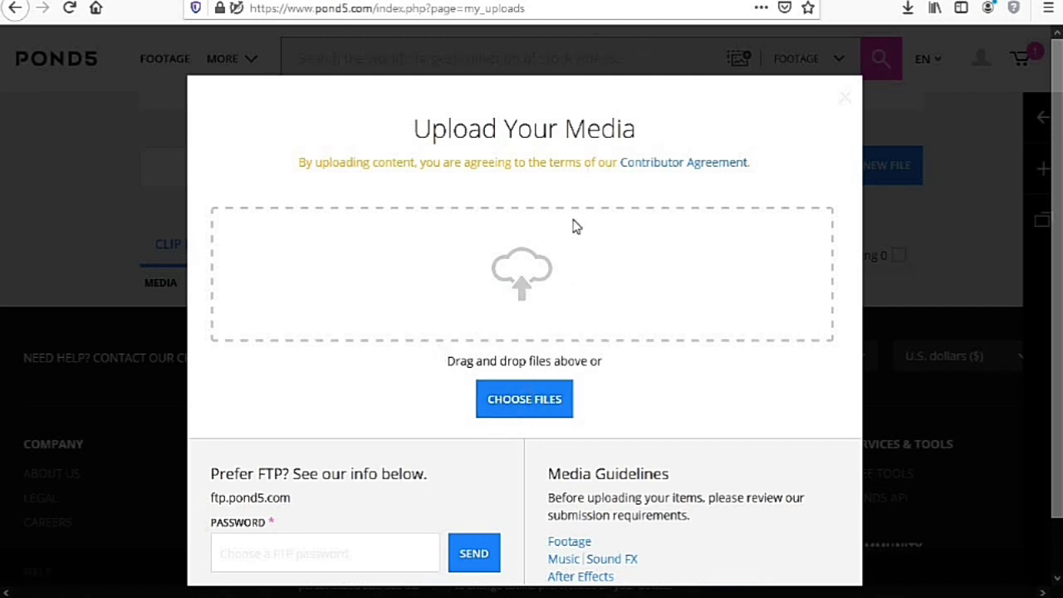
# - Upload the audio file "Chanson sans titre" from the Téléchargements folder and close the upload dialog
pyautogui.click(521, 402)
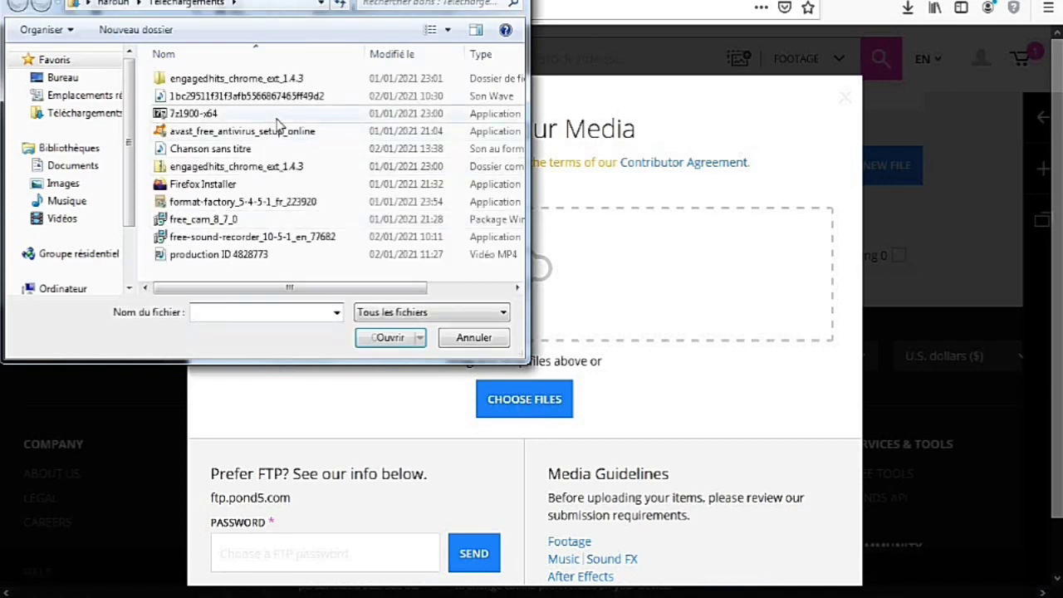
pyautogui.click(232, 150)
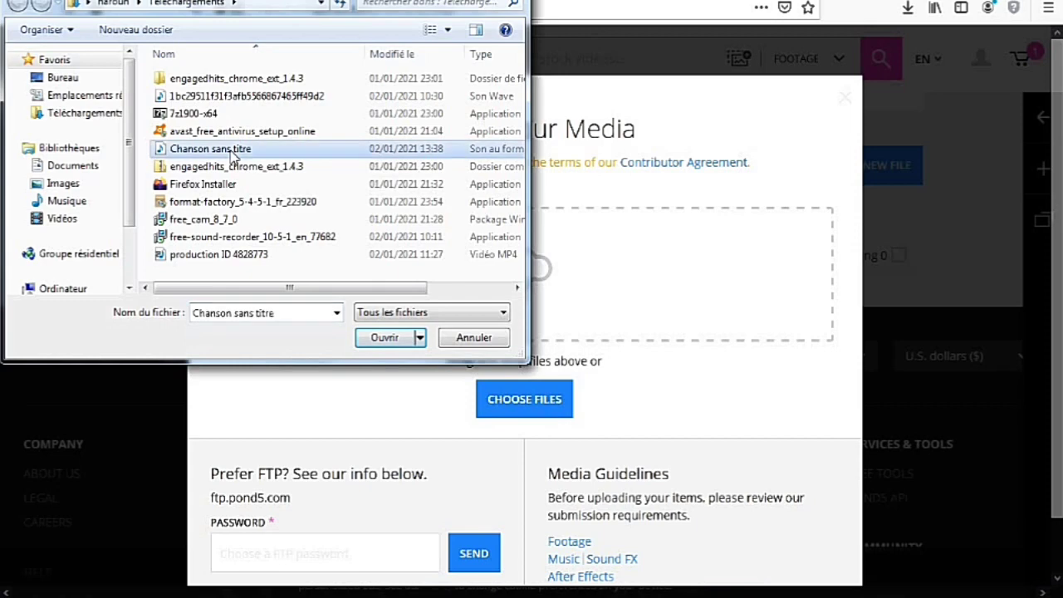
pyautogui.click(384, 337)
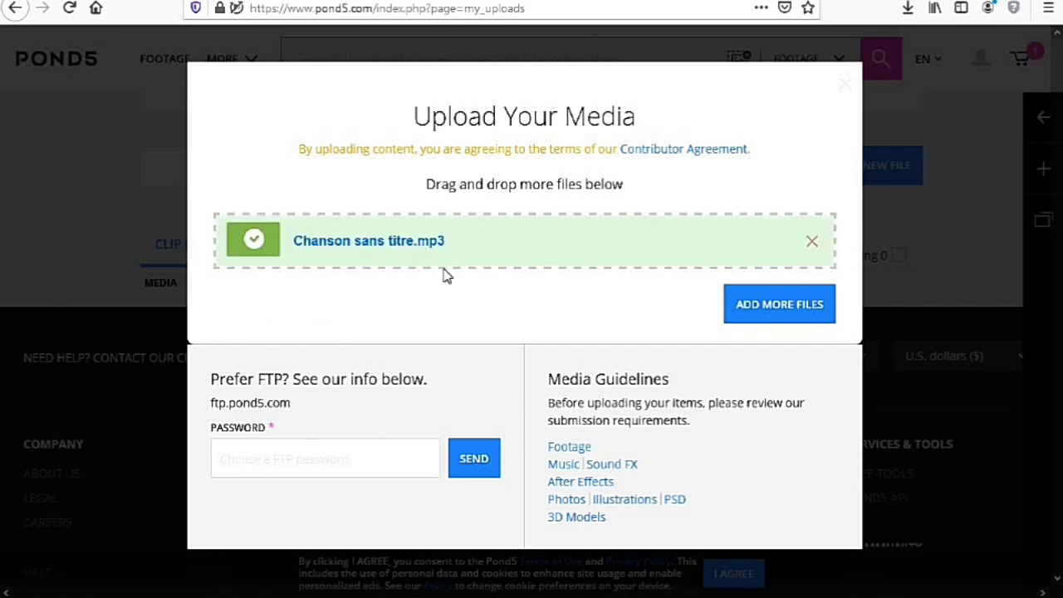
pyautogui.click(843, 86)
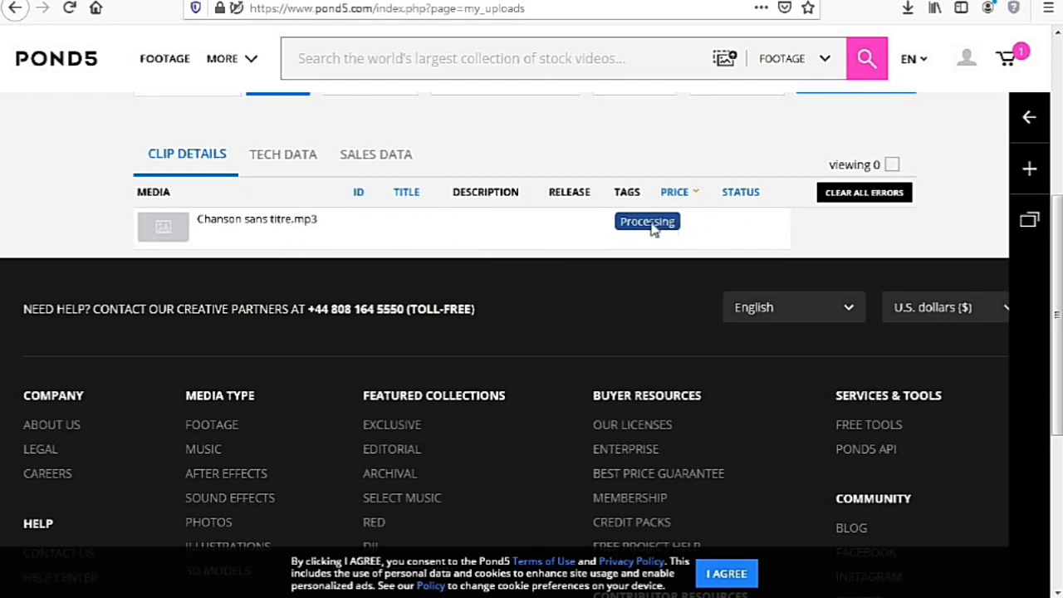
# - Sort the uploads by price and open the "Chanson sans titre" item for editing, down to its template options
pyautogui.scroll(1, 660, 249)
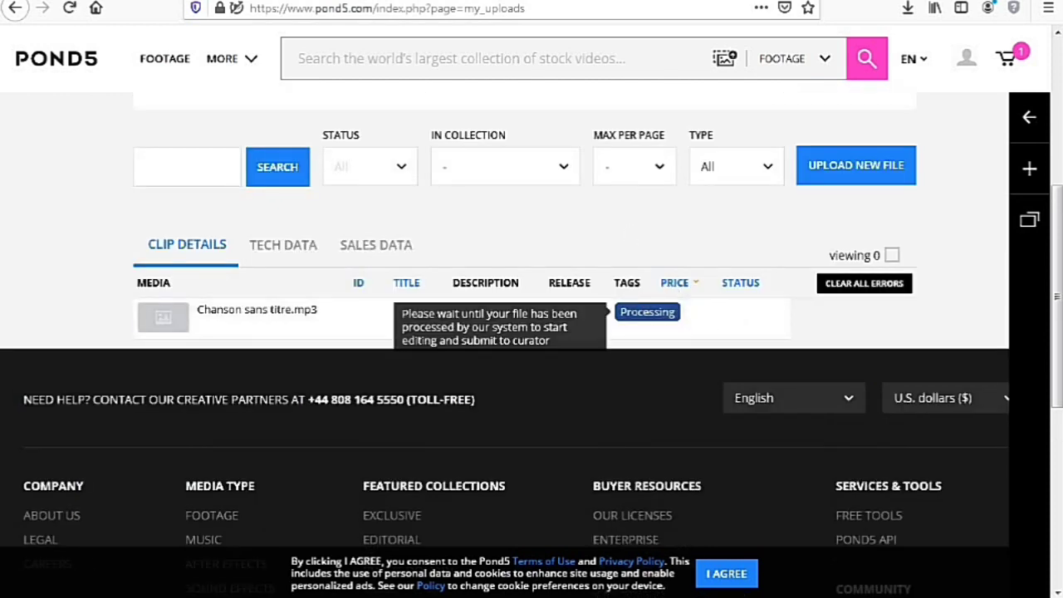
pyautogui.click(683, 286)
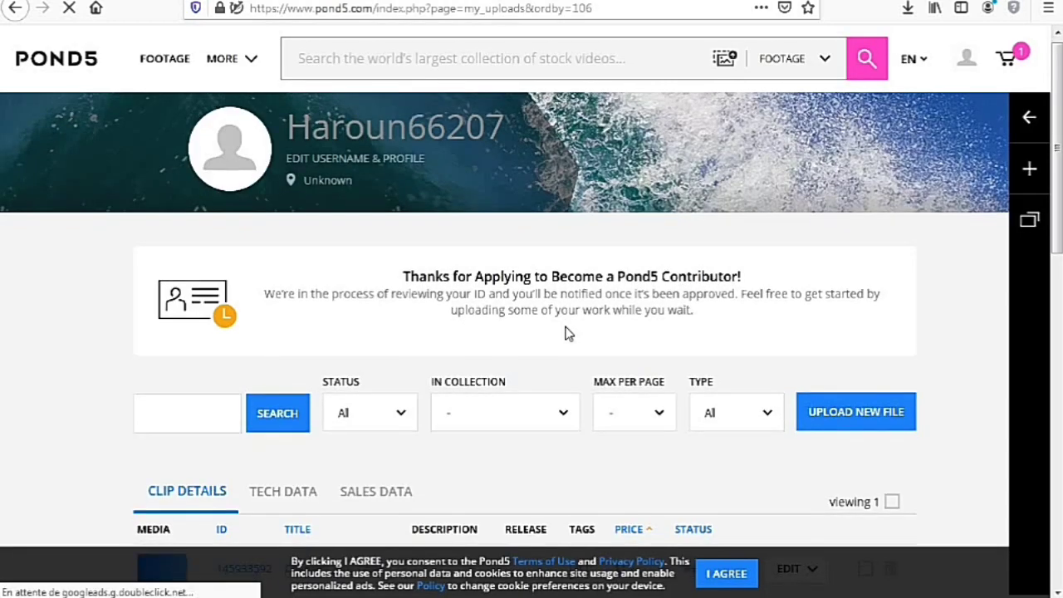
pyautogui.scroll(-3, 567, 332)
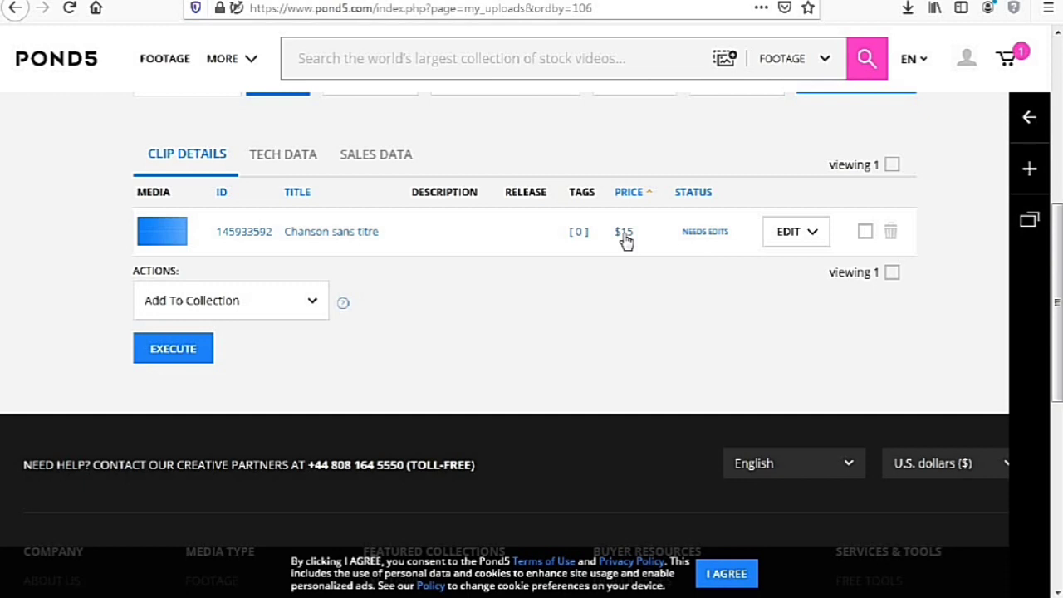
pyautogui.click(795, 236)
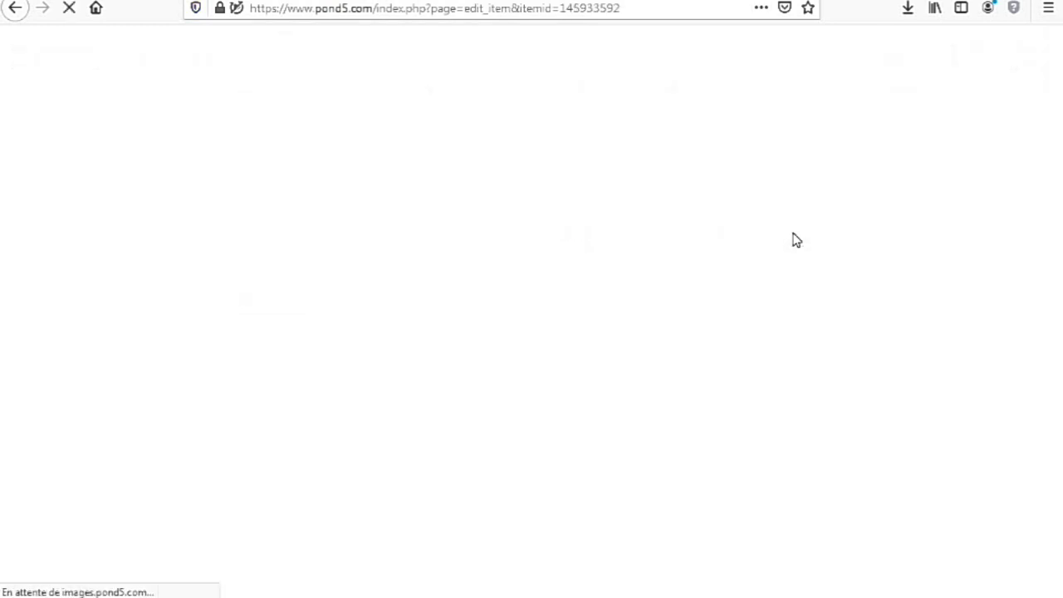
pyautogui.scroll(-3, 526, 356)
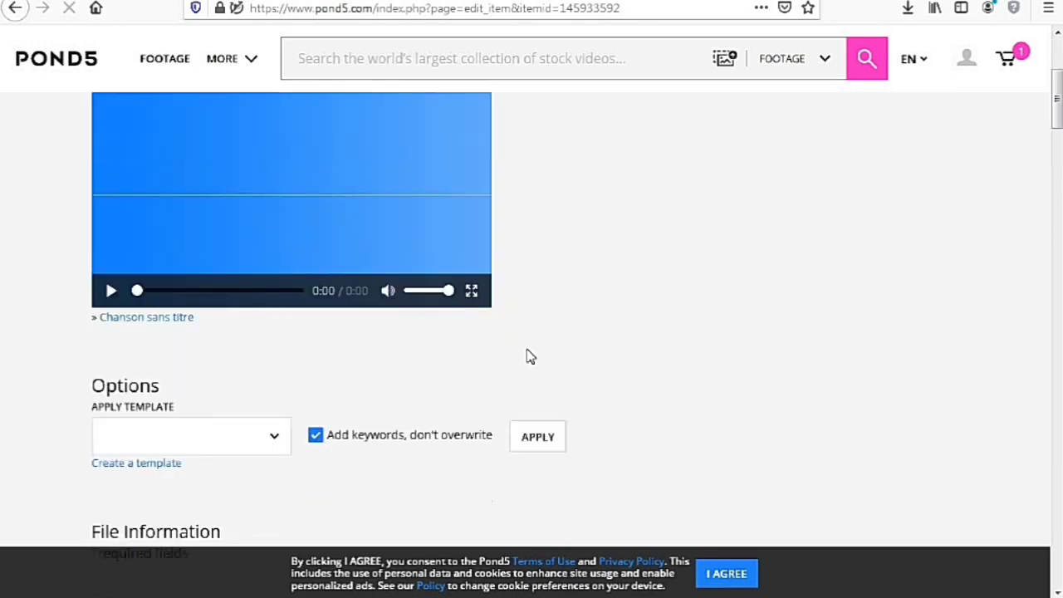
pyautogui.scroll(2, 526, 356)
pyautogui.scroll(-2, 527, 356)
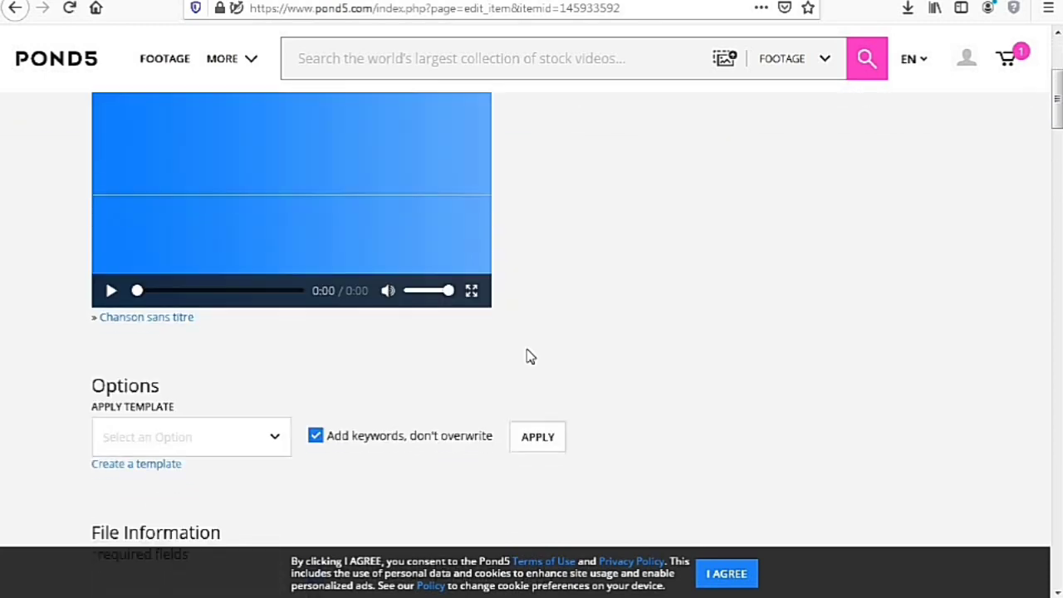
# - Set the price of the "Chanson sans titre" item to 30 USD and try to save the changes, returning to My Uploads after saving
pyautogui.scroll(-4, 527, 356)
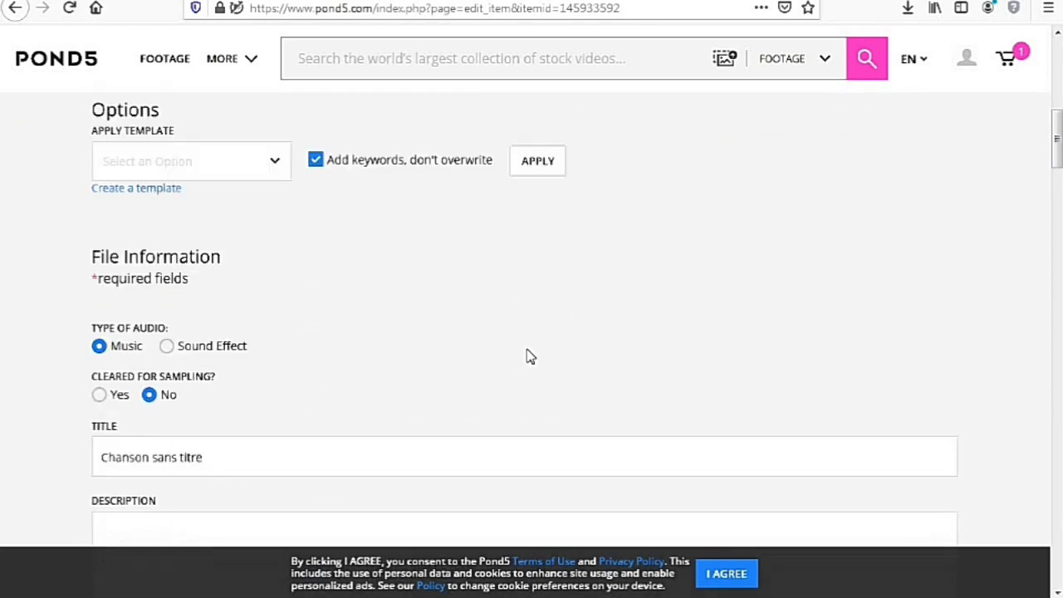
pyautogui.scroll(1, 352, 296)
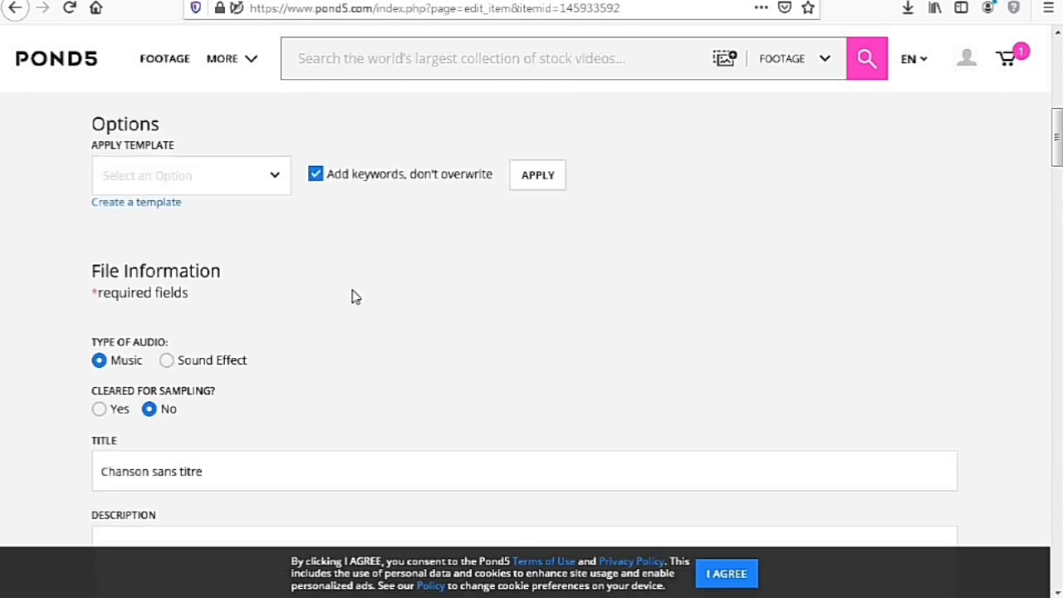
pyautogui.scroll(-8, 352, 296)
pyautogui.scroll(-5, 352, 296)
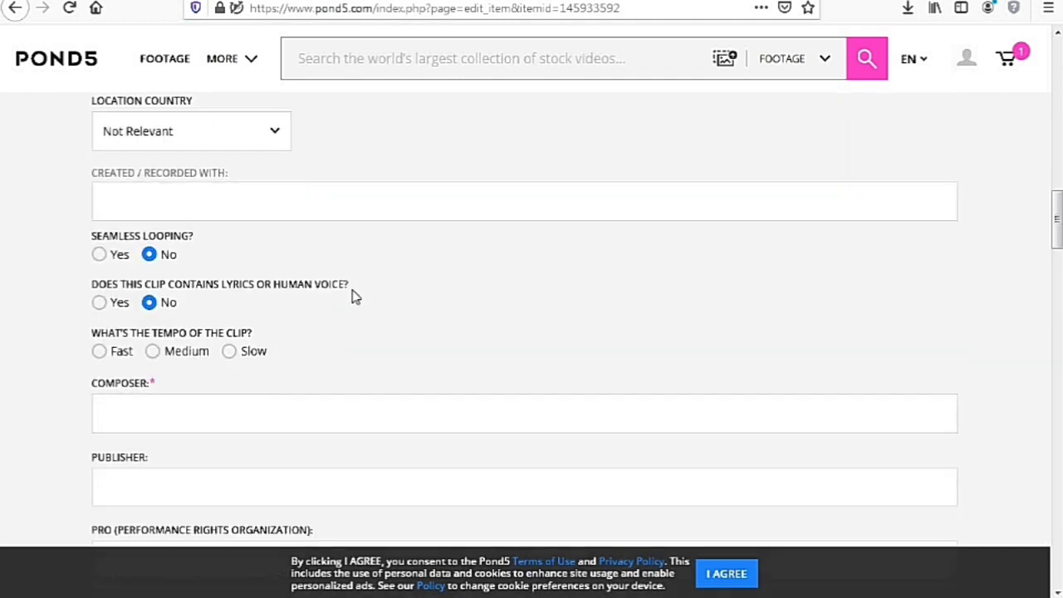
pyautogui.scroll(-1, 352, 296)
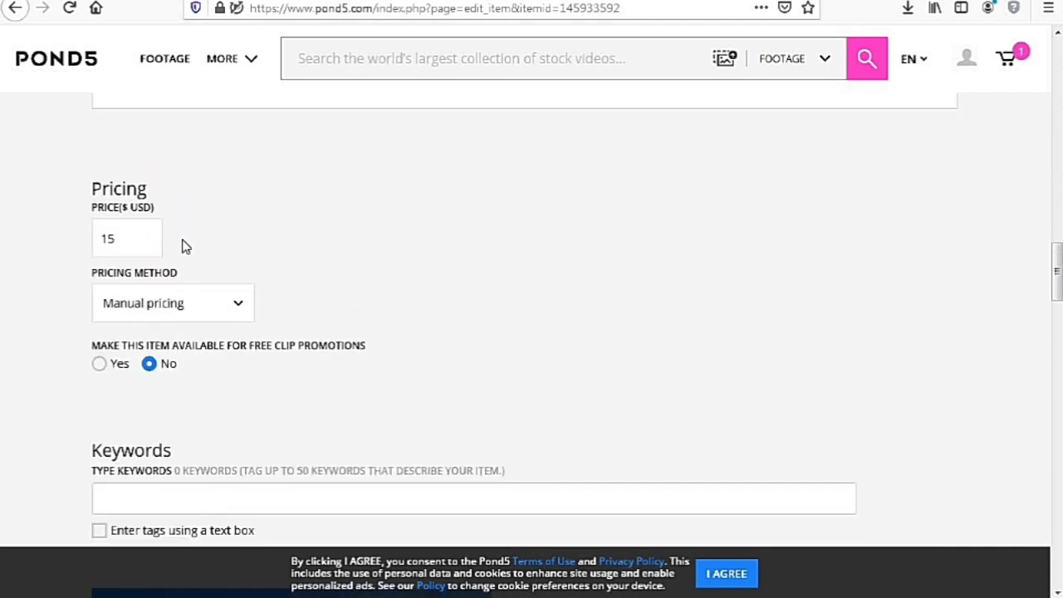
pyautogui.click(120, 238)
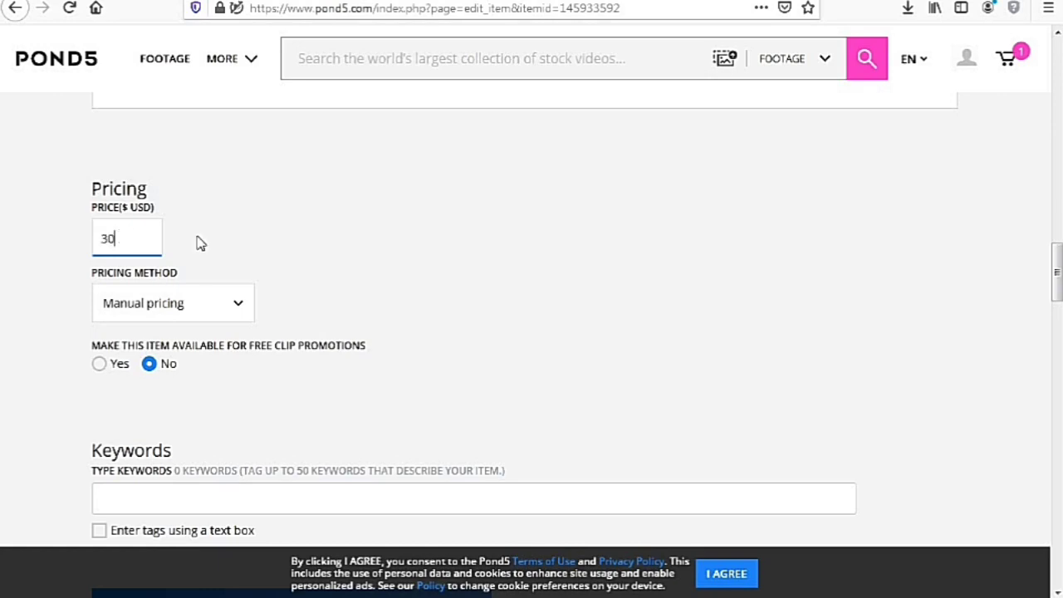
pyautogui.scroll(-10, 285, 245)
pyautogui.scroll(-12, 285, 245)
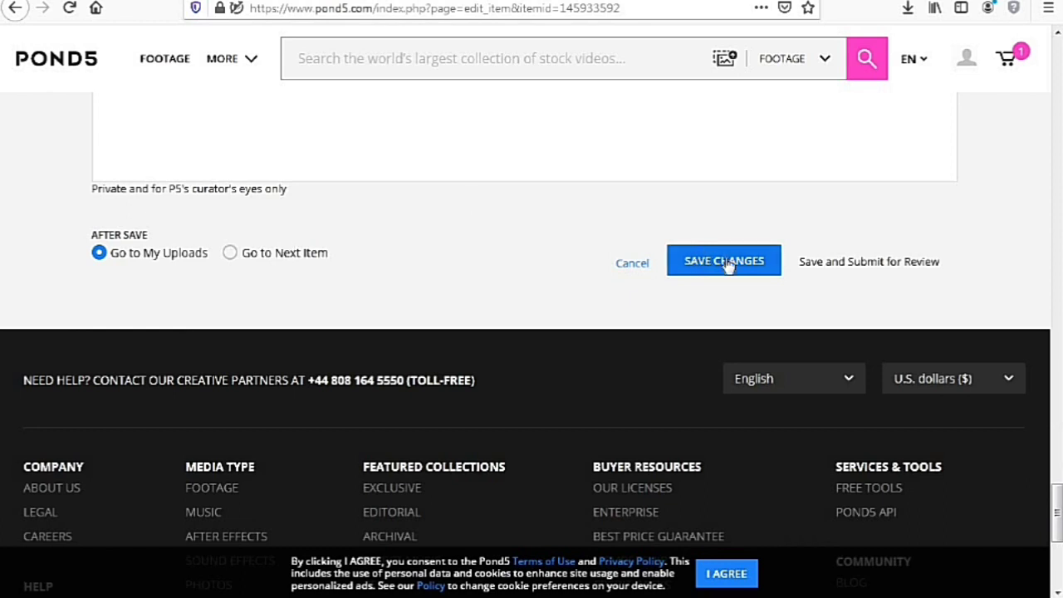
pyautogui.click(727, 264)
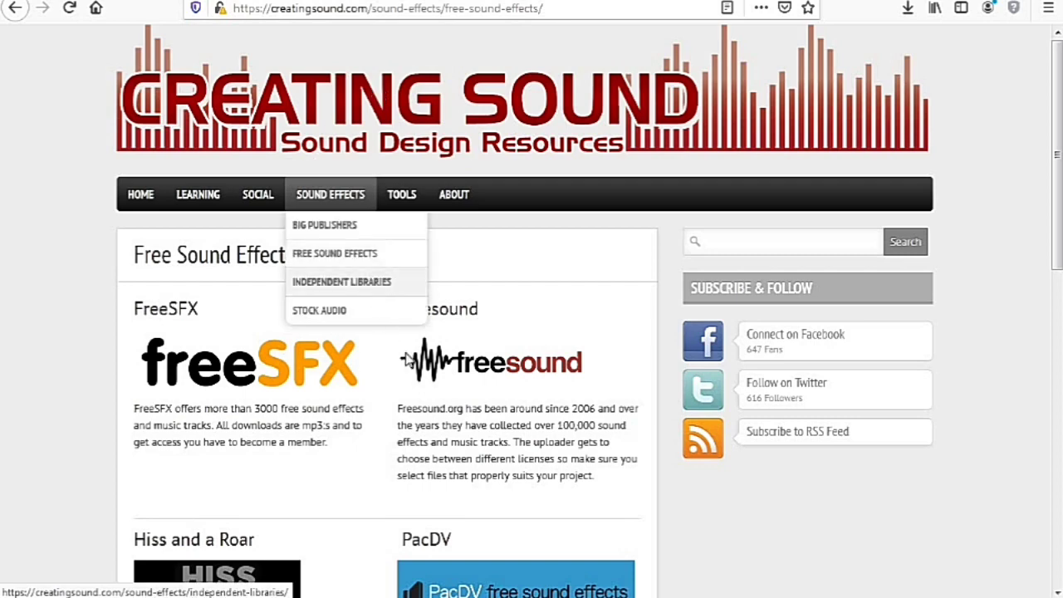
# - Look through the free sound effects sites listed on Creating Sound and open FreeSFX
pyautogui.scroll(-4, 384, 367)
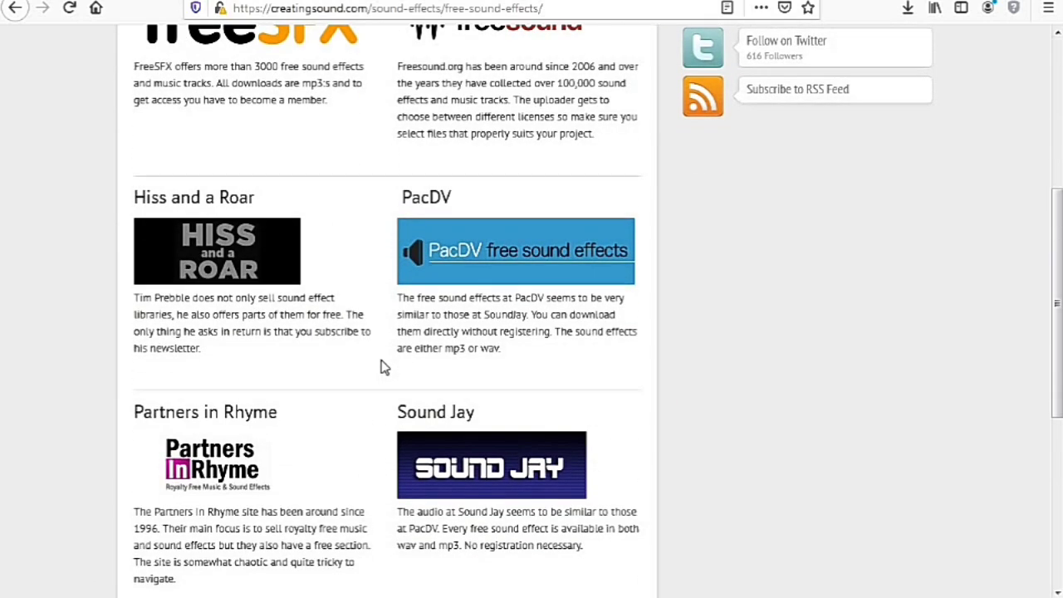
pyautogui.scroll(2, 384, 367)
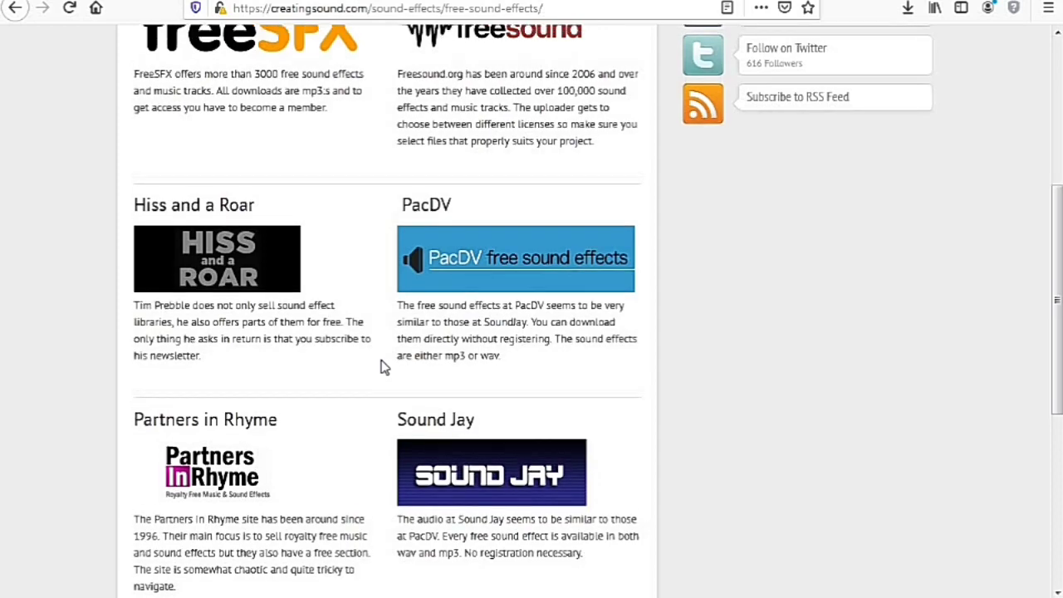
pyautogui.scroll(-2, 384, 367)
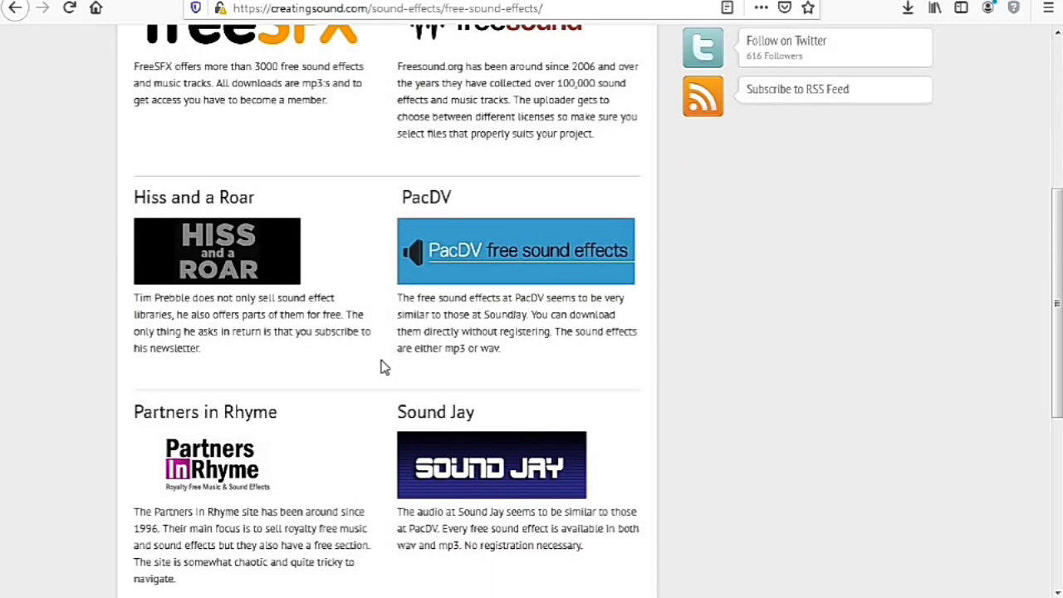
pyautogui.scroll(3, 383, 366)
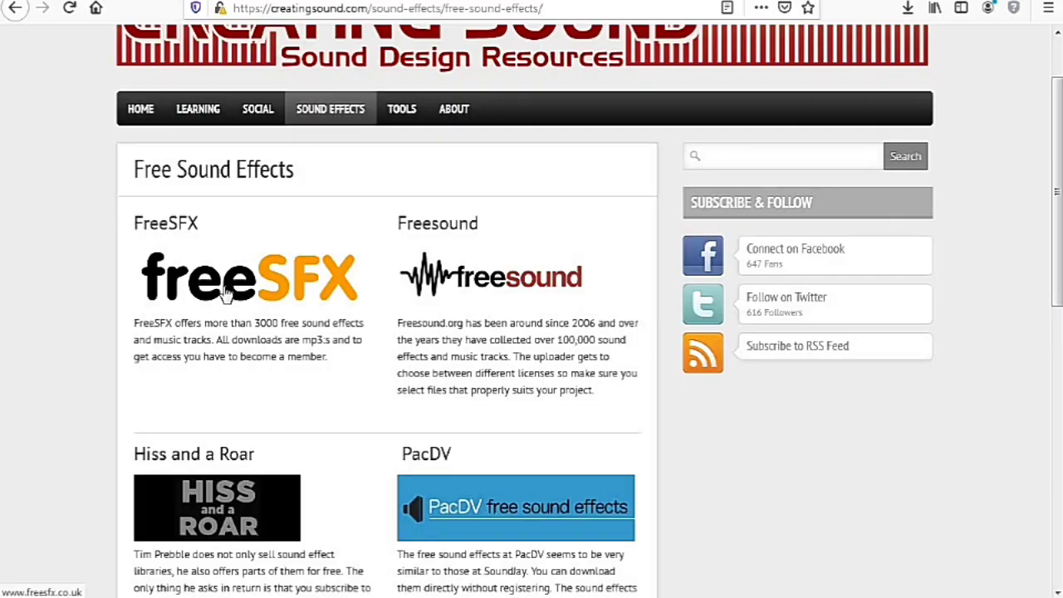
pyautogui.click(225, 294)
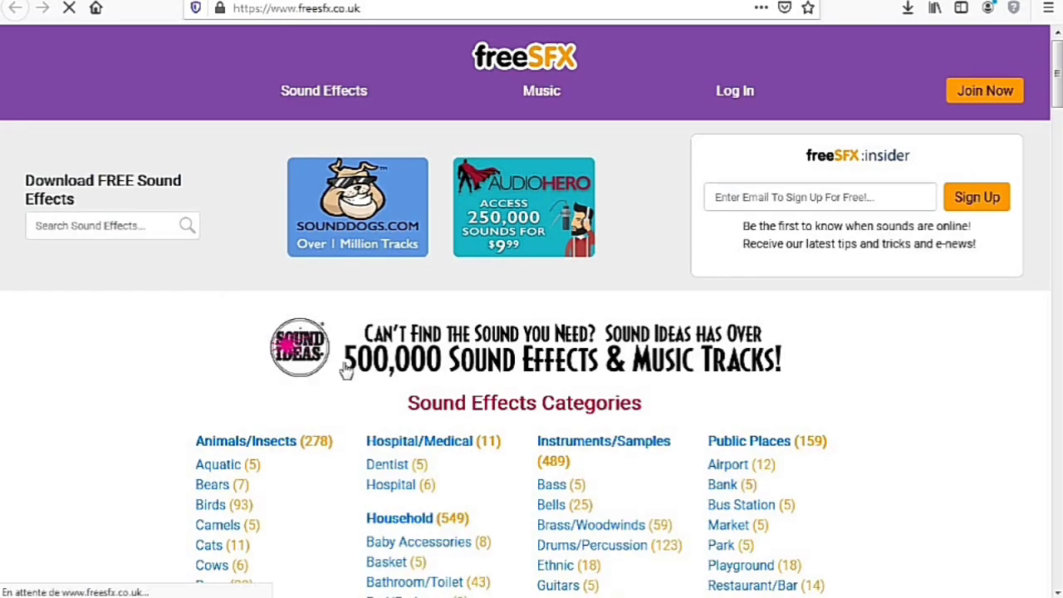
# - Look through the FreeSFX sound effects categories and open the Food category under Household
pyautogui.scroll(-3, 363, 401)
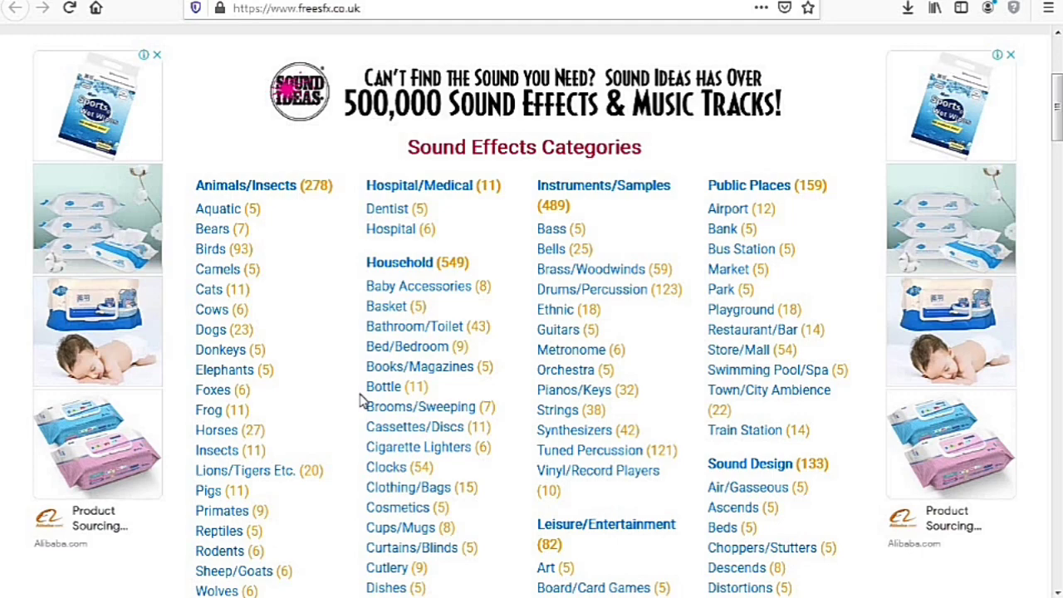
pyautogui.scroll(-3, 360, 401)
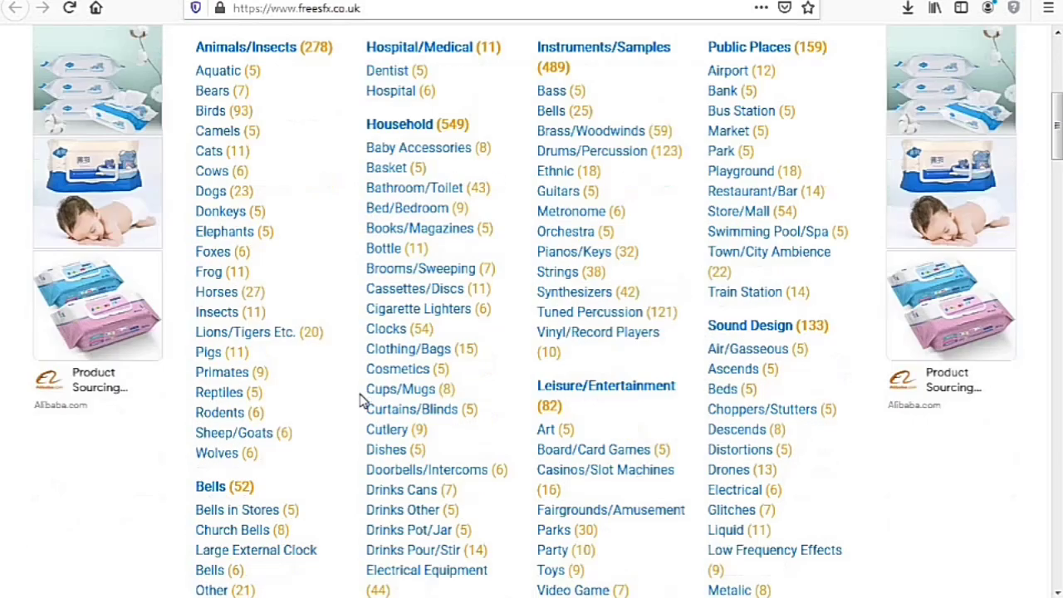
pyautogui.scroll(-3, 360, 401)
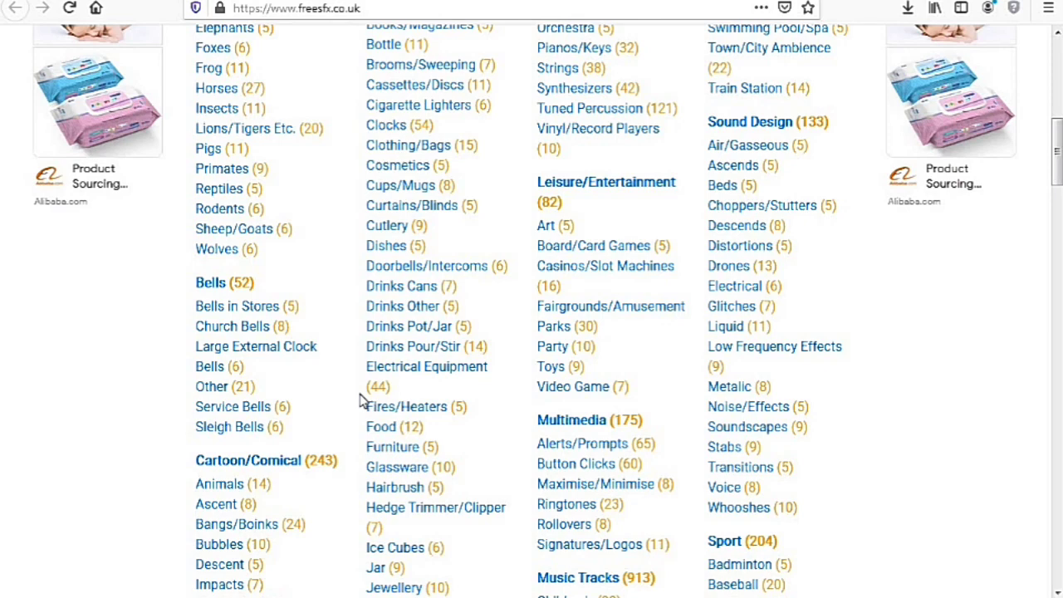
pyautogui.click(387, 429)
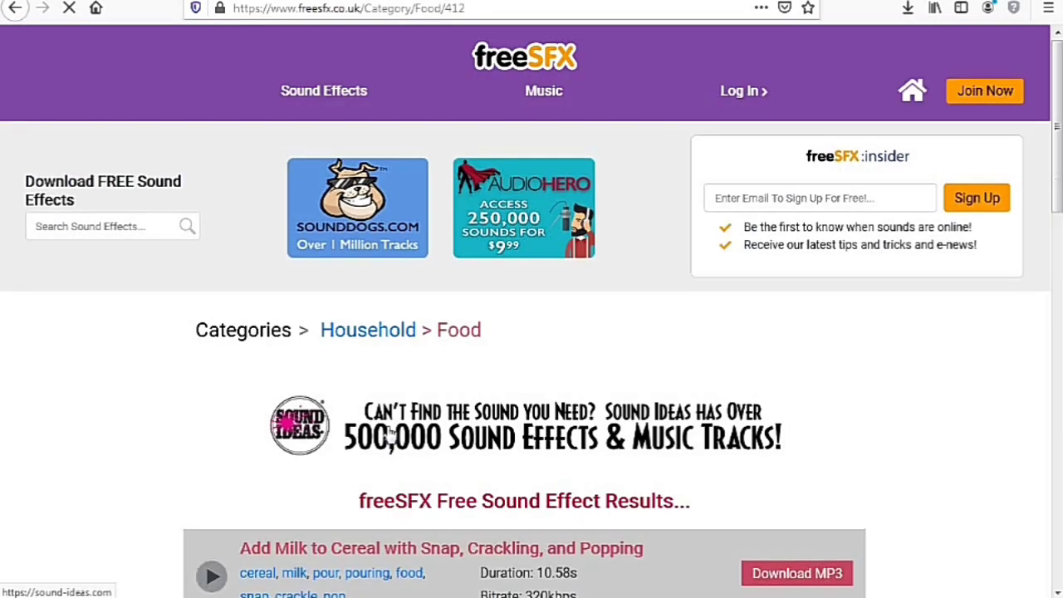
# - Preview the sound "Add Milk to Cereal with Snap, Crackling, and Popping", pause it and close the player
pyautogui.scroll(-7, 387, 429)
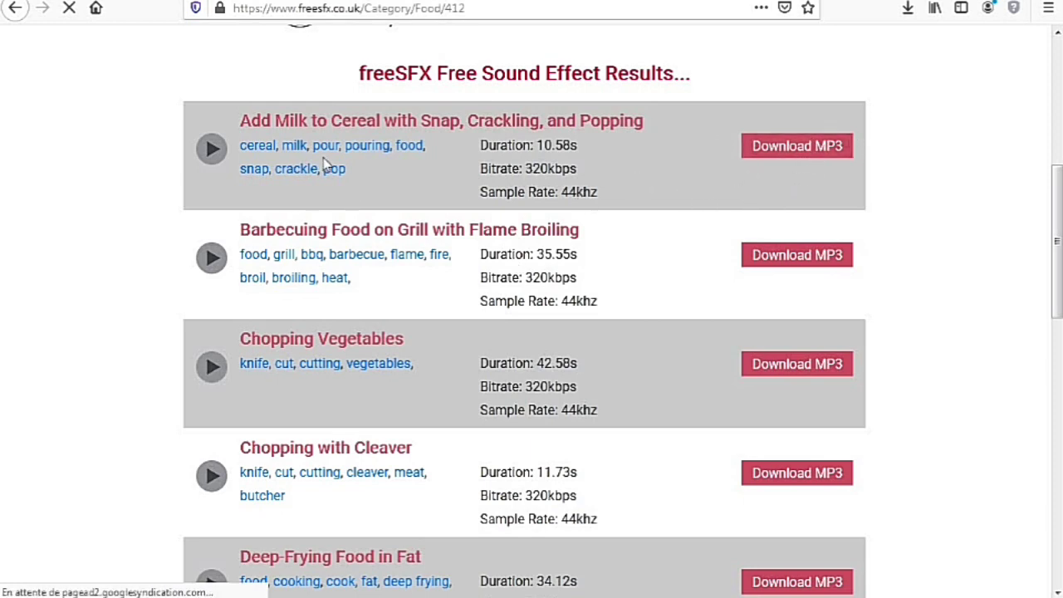
pyautogui.click(211, 149)
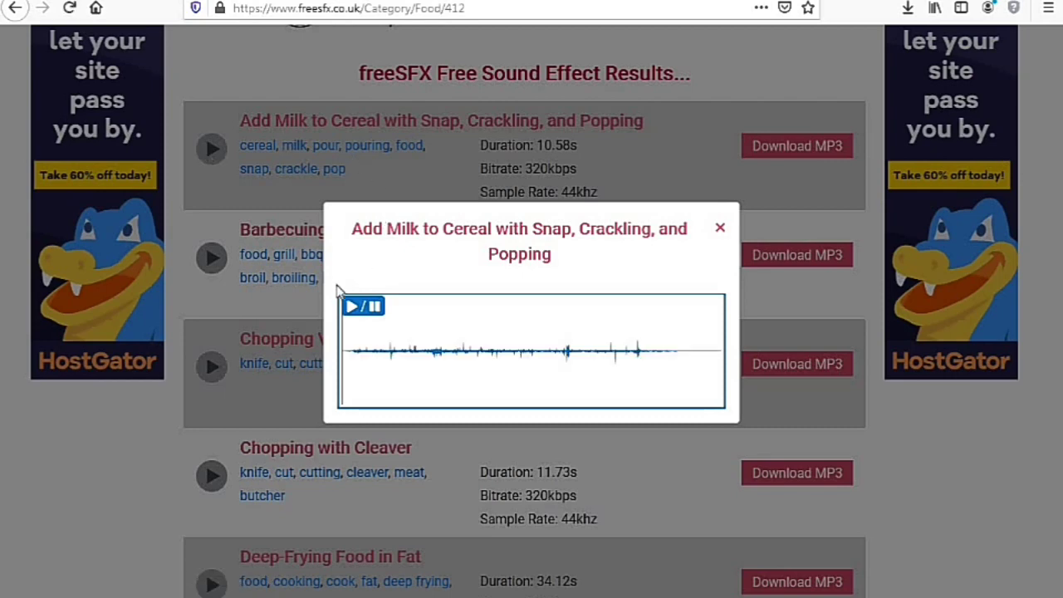
pyautogui.click(351, 306)
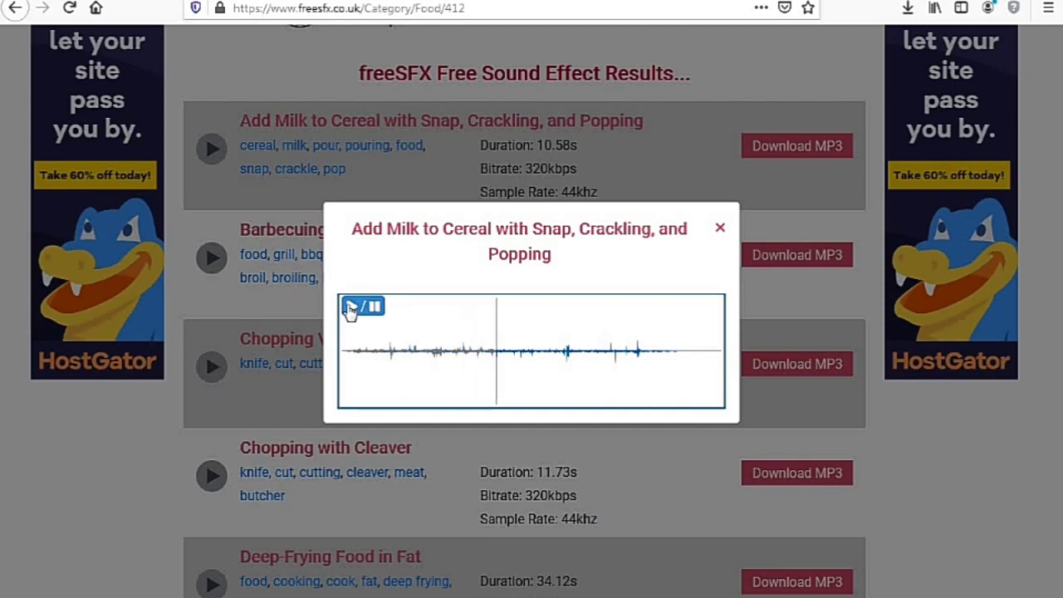
pyautogui.click(350, 309)
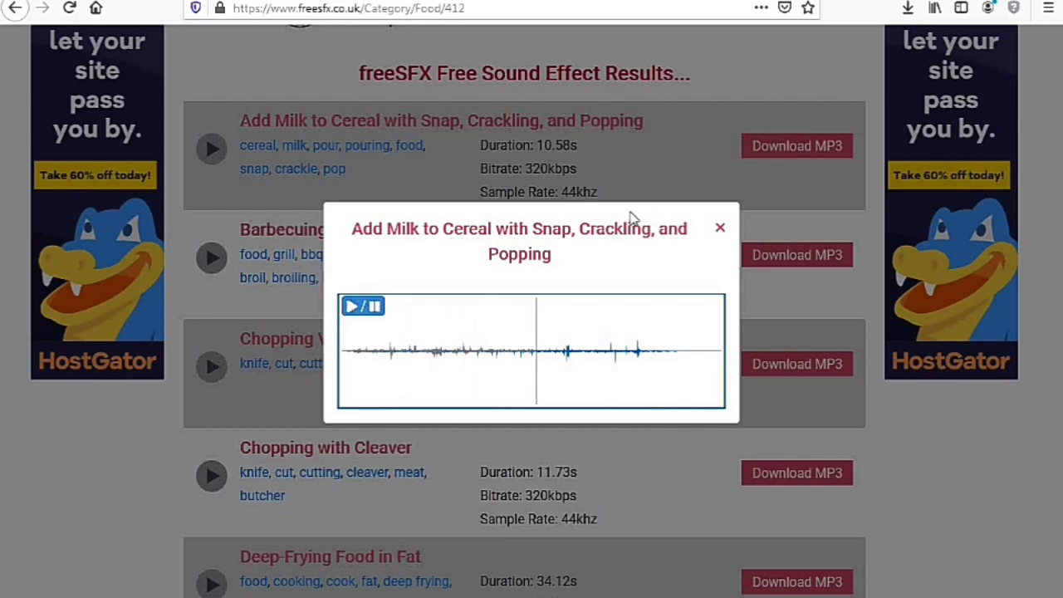
pyautogui.click(720, 229)
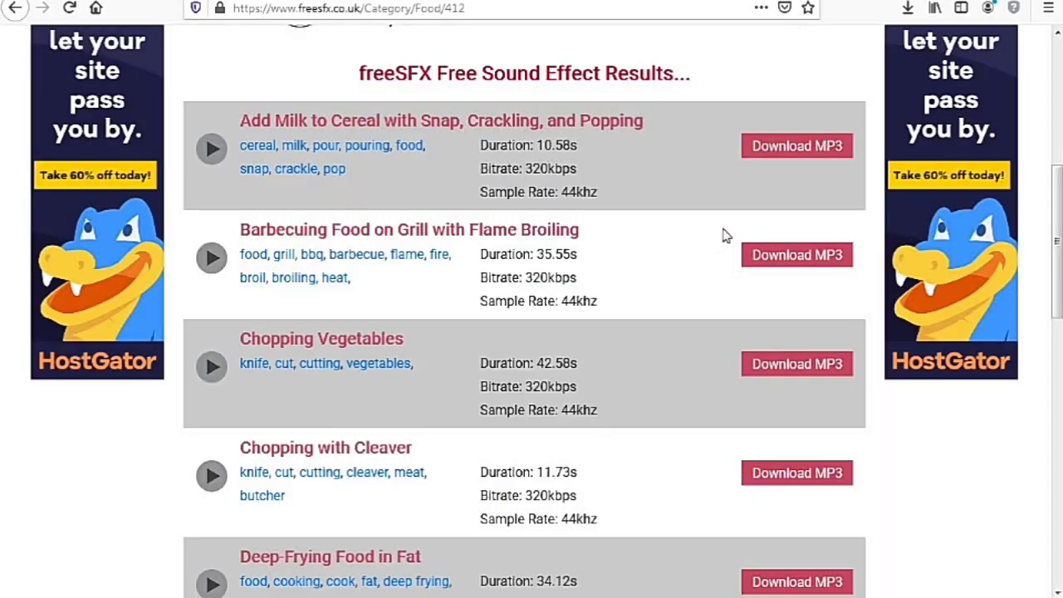
# - Go back to the free sound effects list on Creating Sound and open the Partners in Rhyme site
pyautogui.scroll(5, 606, 282)
pyautogui.scroll(1, 606, 282)
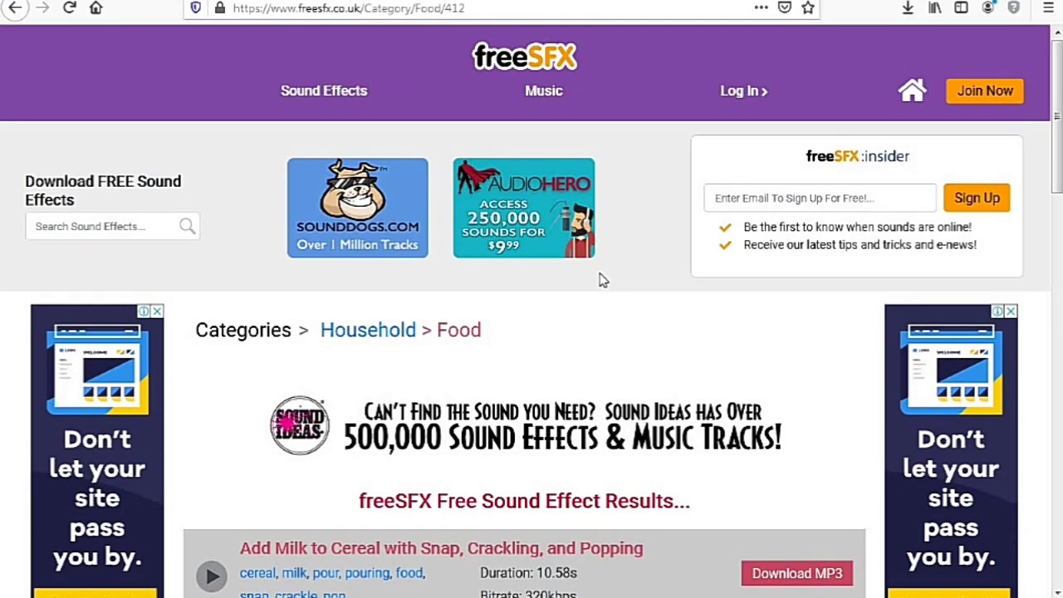
pyautogui.hotkey('alt', 'Left')
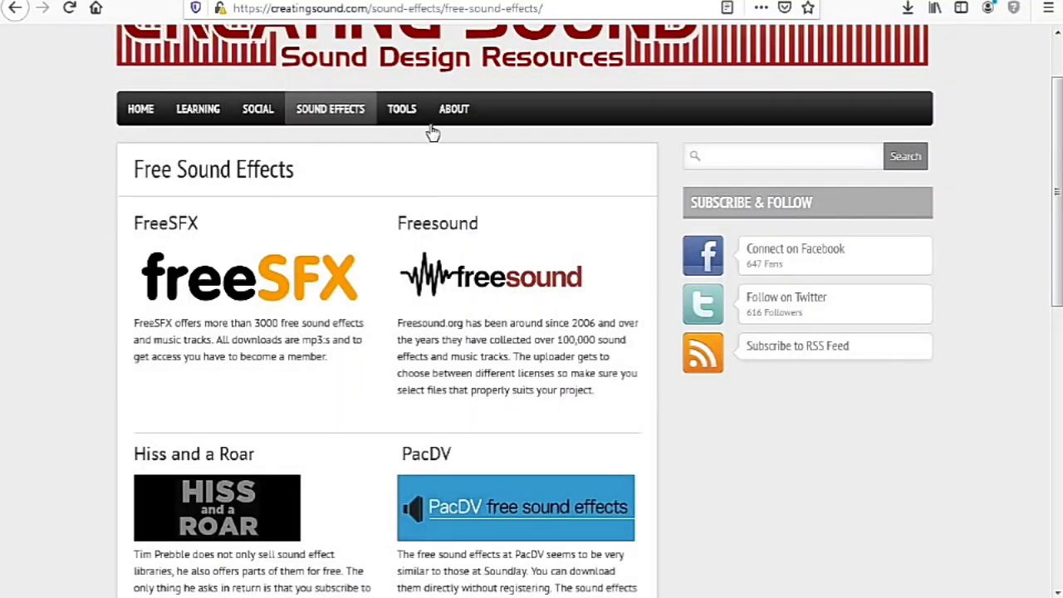
pyautogui.scroll(-3, 449, 310)
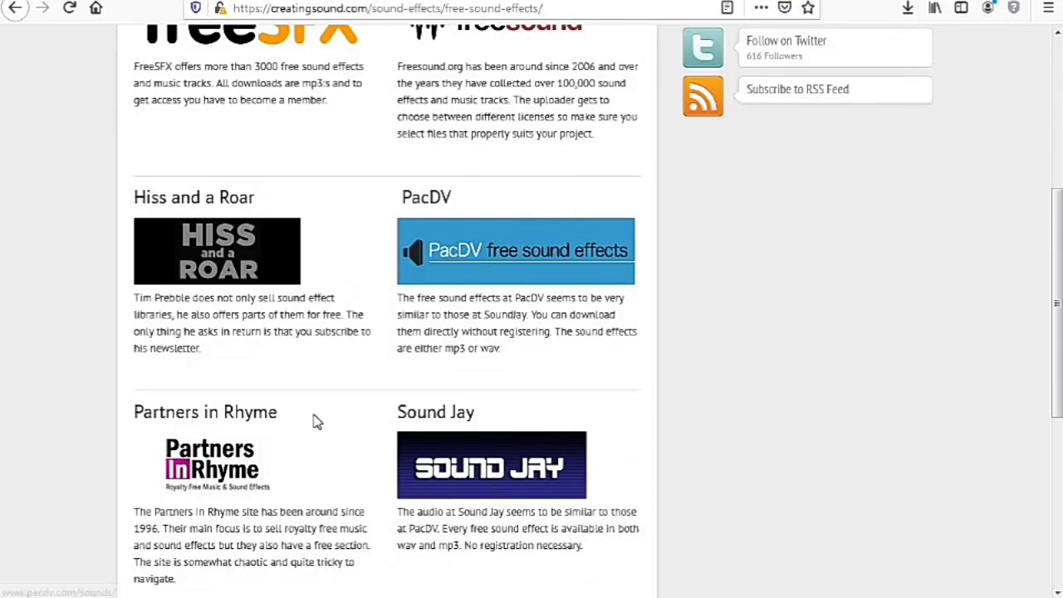
pyautogui.click(226, 469)
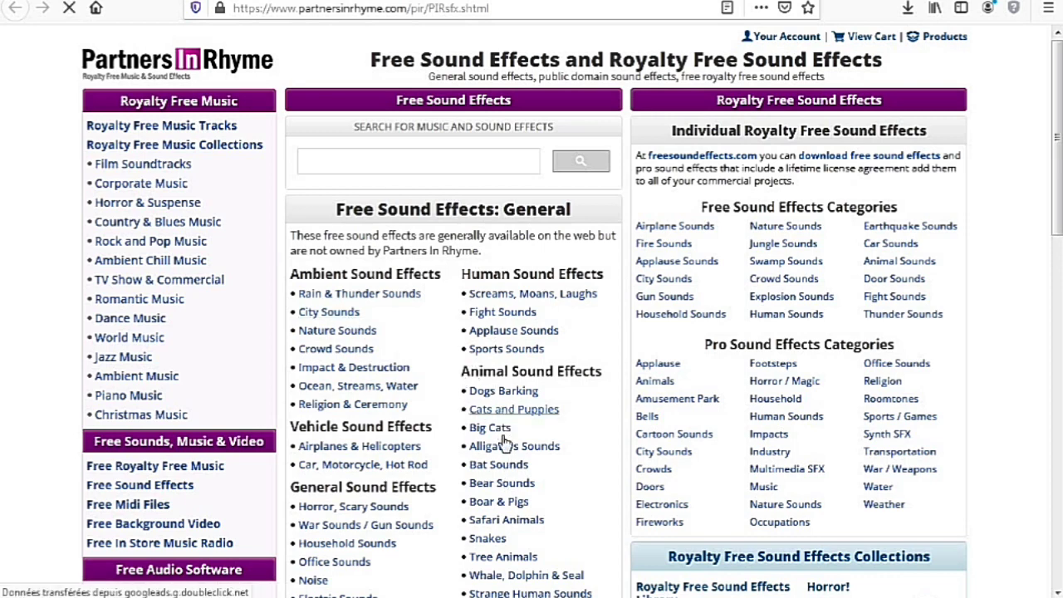
# - Open the Rattle Snake 1 sound from the Snakes category and play its preview
pyautogui.click(487, 540)
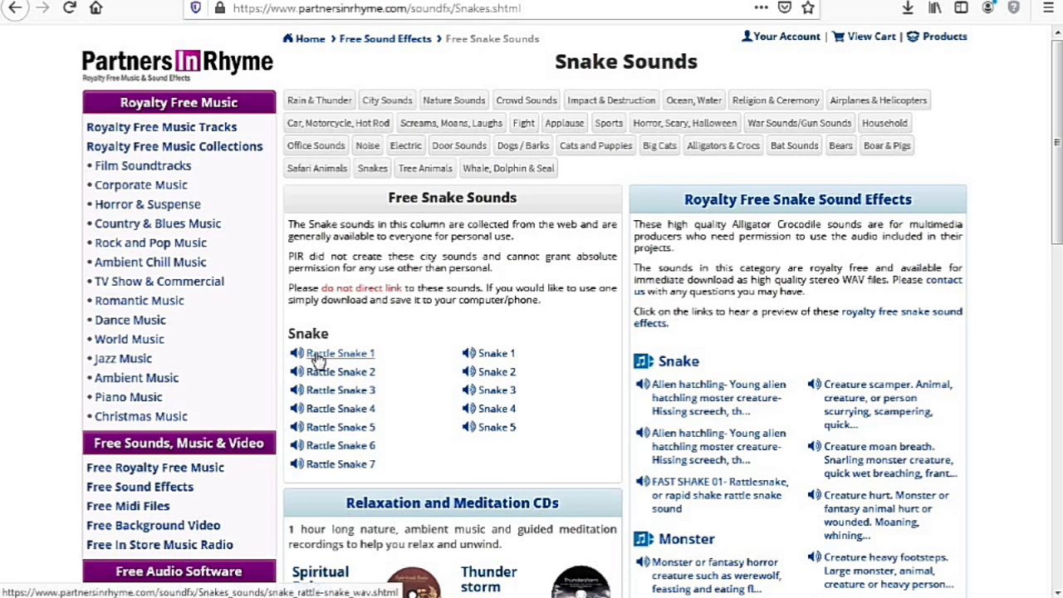
pyautogui.click(318, 357)
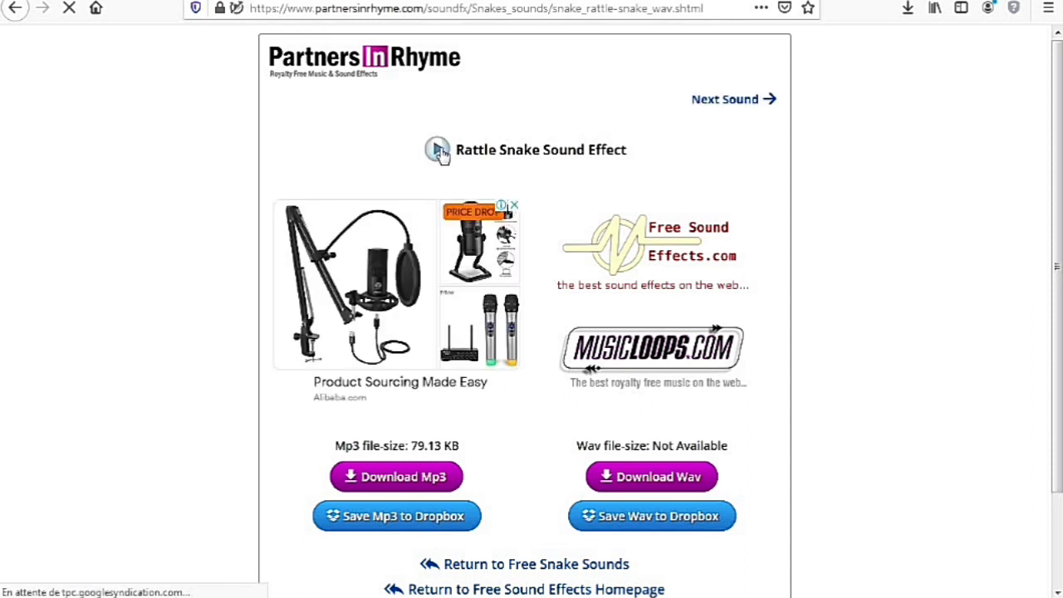
pyautogui.click(441, 154)
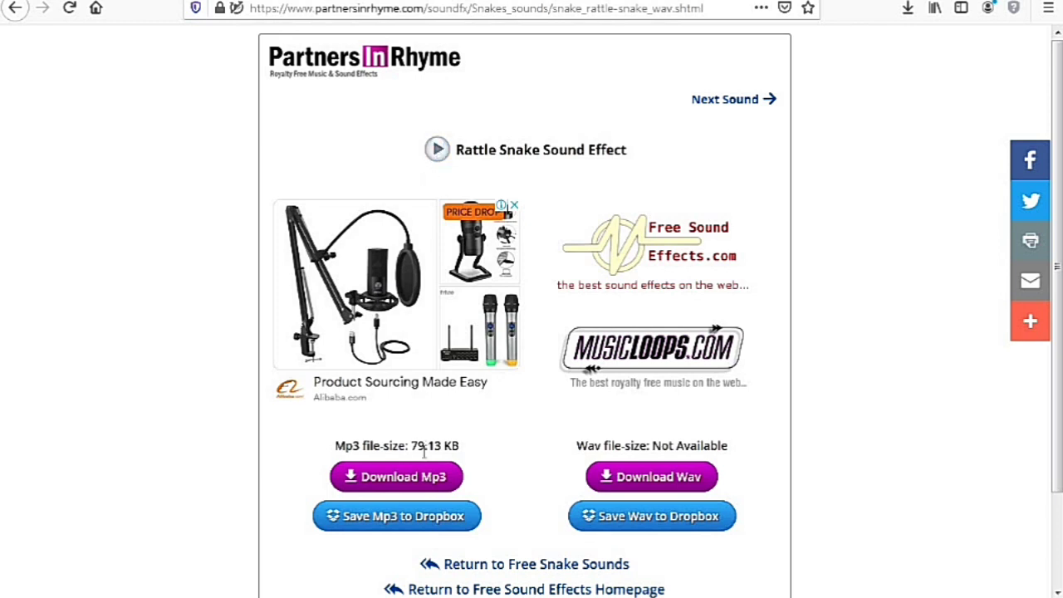
# - Download the rattle snake sound as an MP3, save the file rattlesnake.mp3 and check it in the browser's download list
pyautogui.click(416, 481)
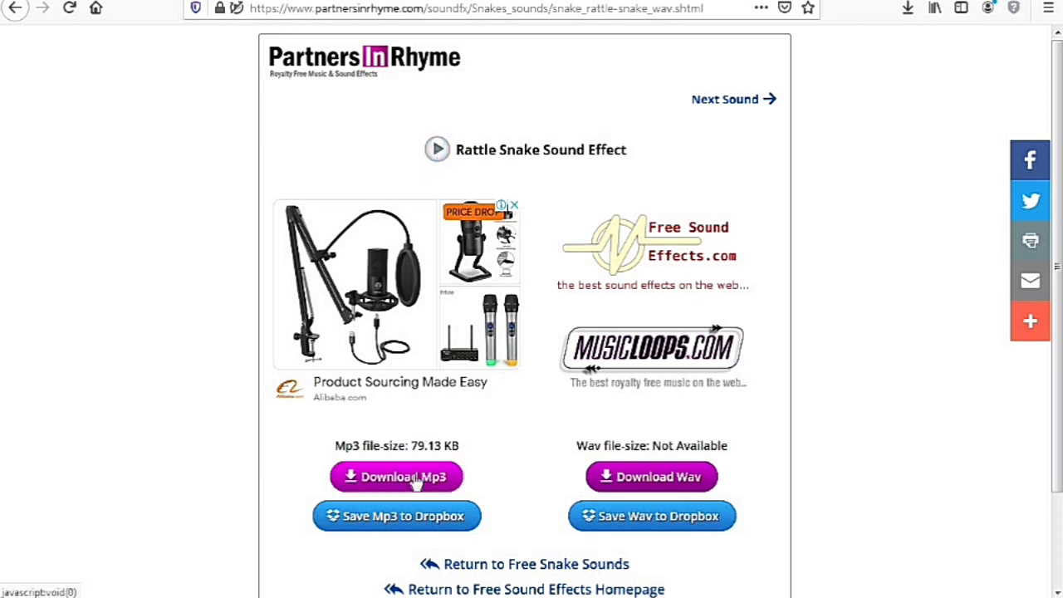
pyautogui.click(481, 320)
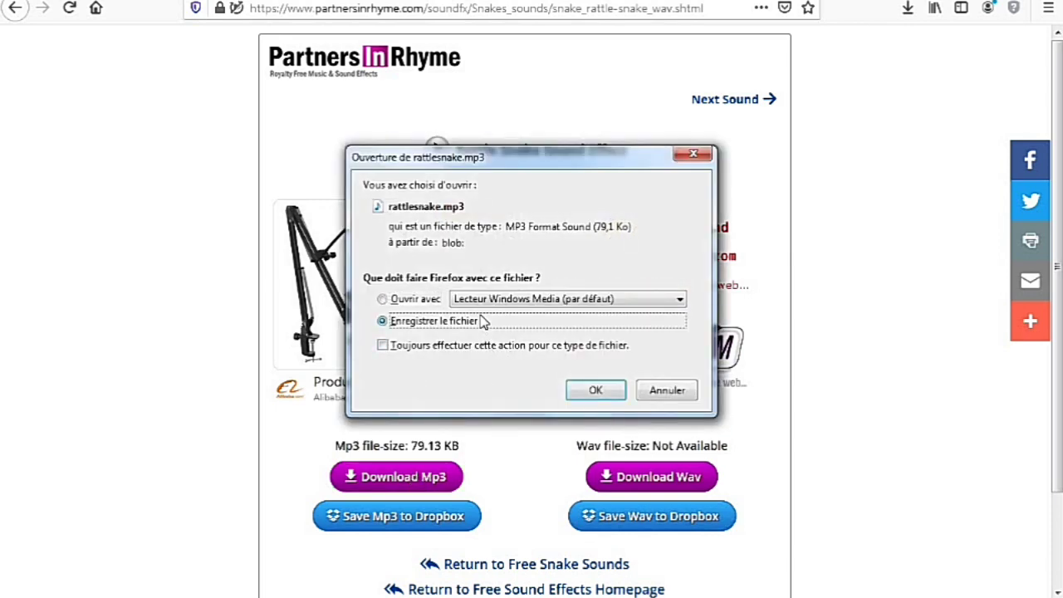
pyautogui.click(598, 394)
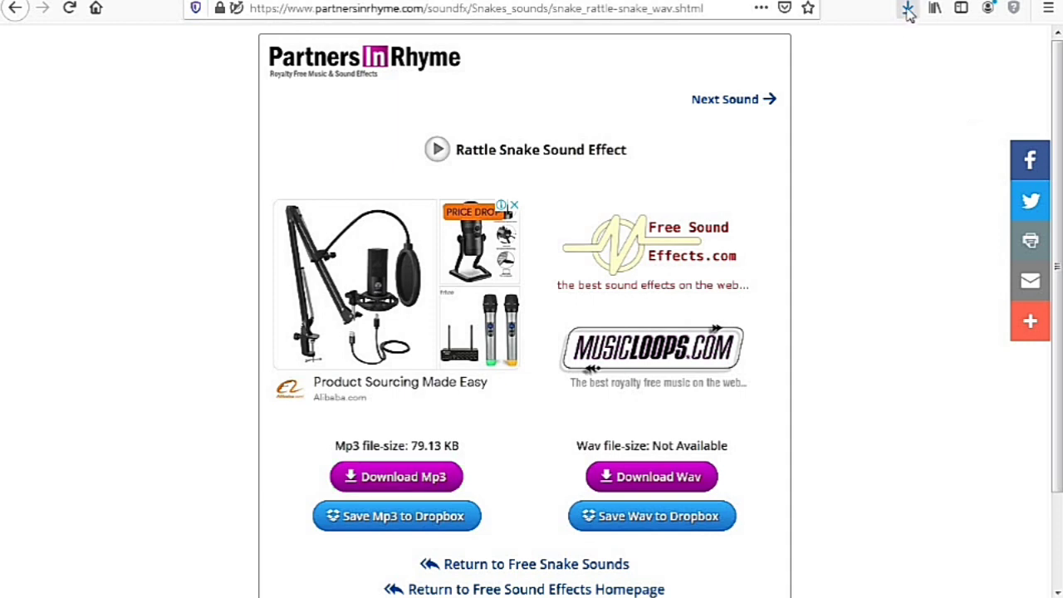
pyautogui.click(909, 10)
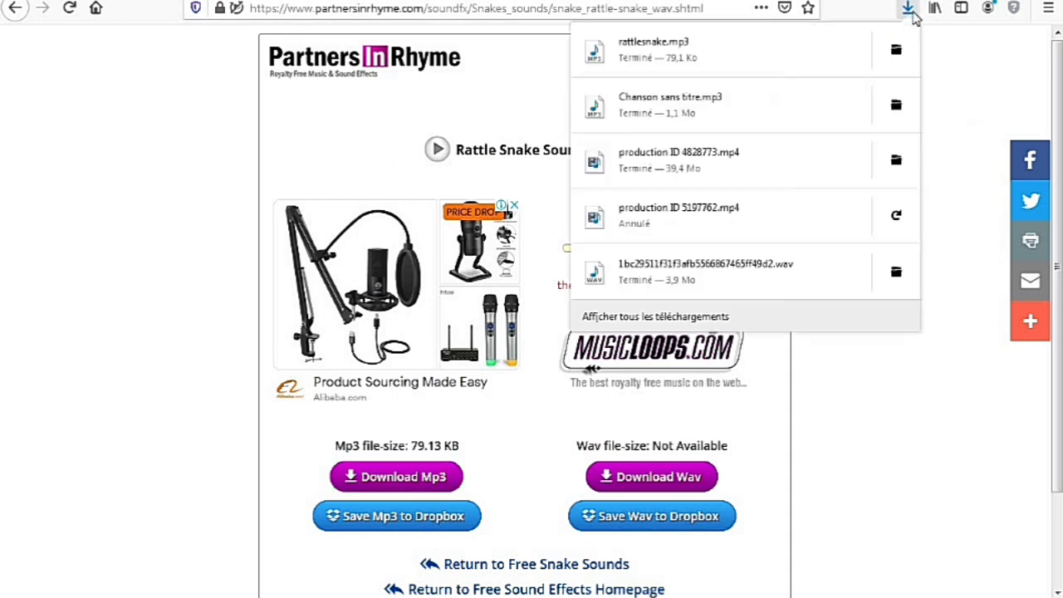
pyautogui.click(951, 91)
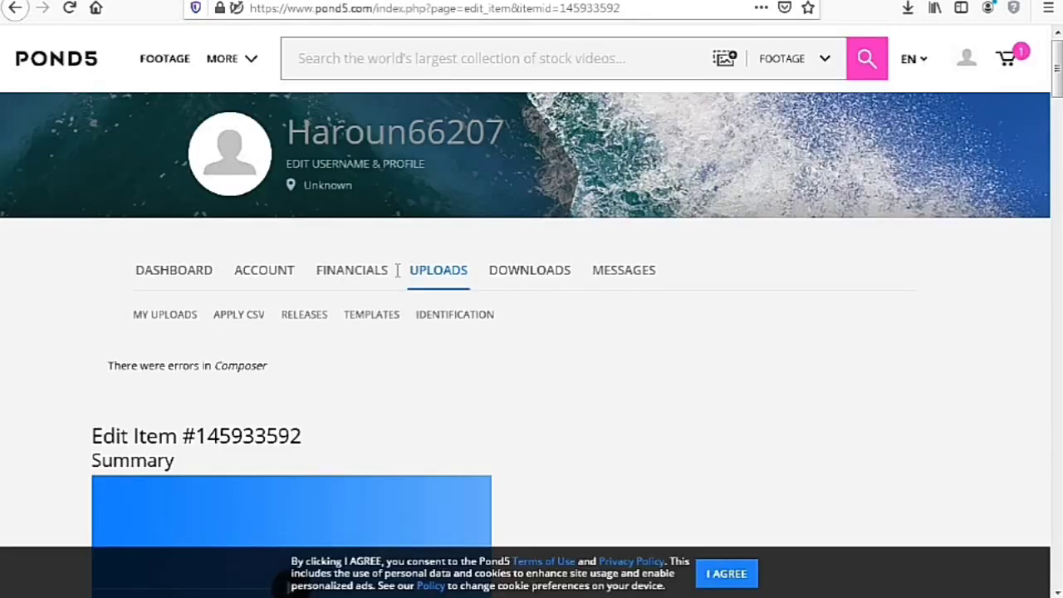
# - On the Pond5 site, go to the account's uploads page
pyautogui.moveTo(962, 74)
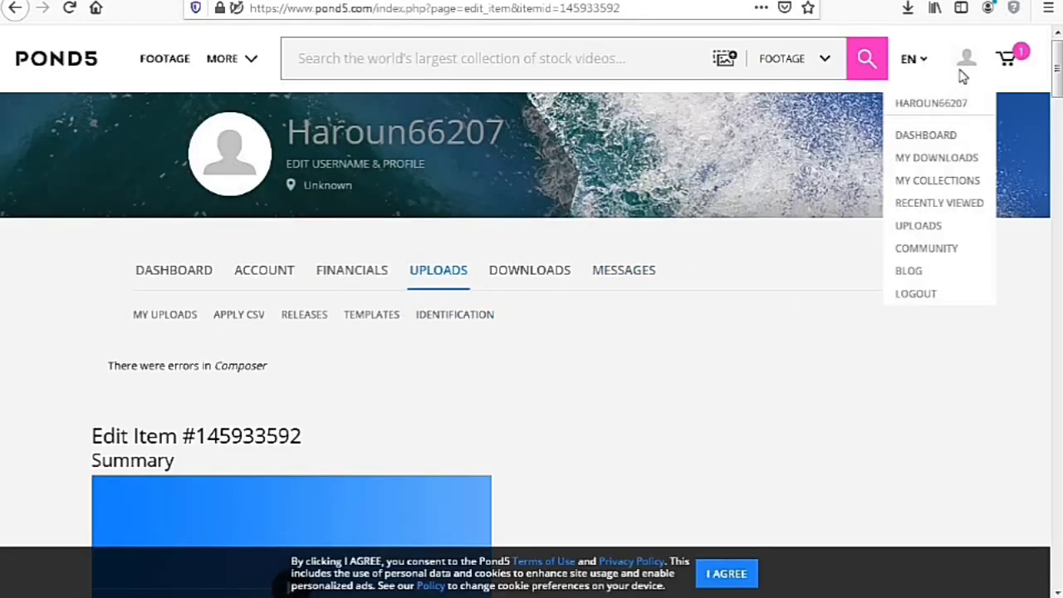
pyautogui.click(919, 226)
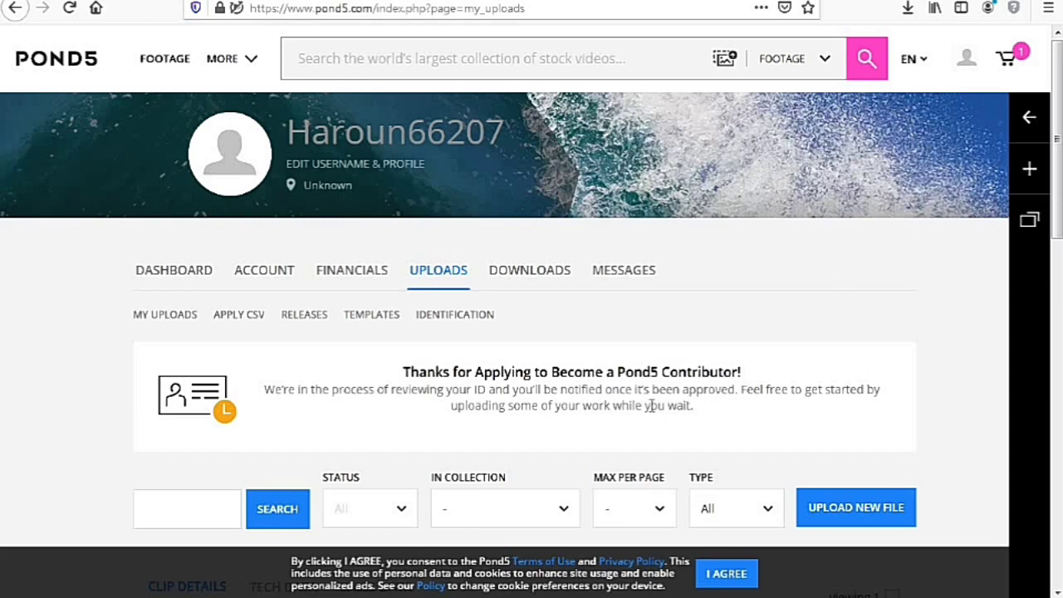
# - Upload rattlesnake.mp3 from the Téléchargements folder as a new media file and sort the uploads list by price
pyautogui.scroll(-2, 652, 405)
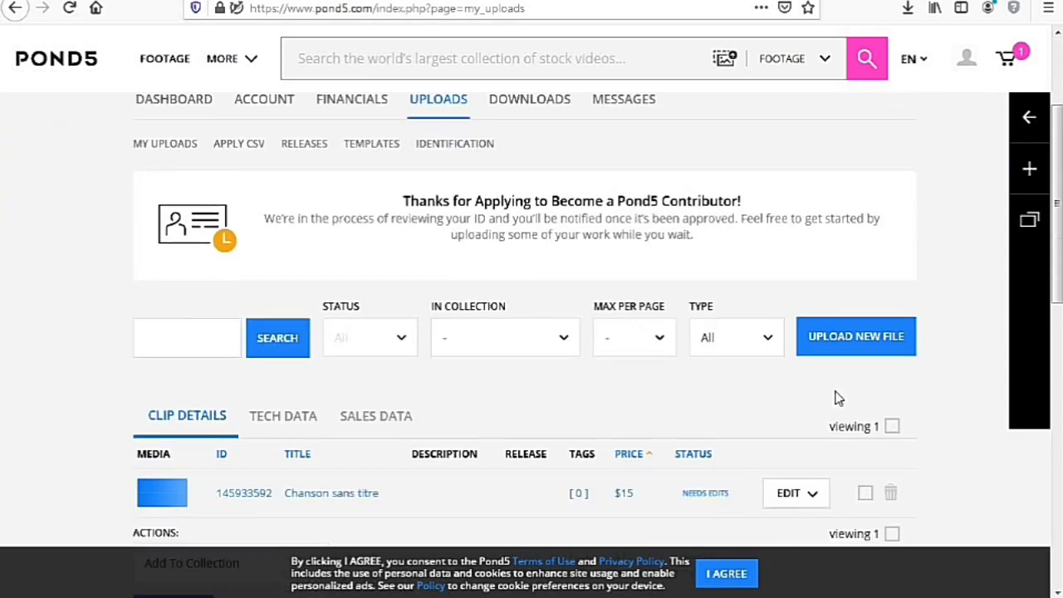
pyautogui.click(845, 340)
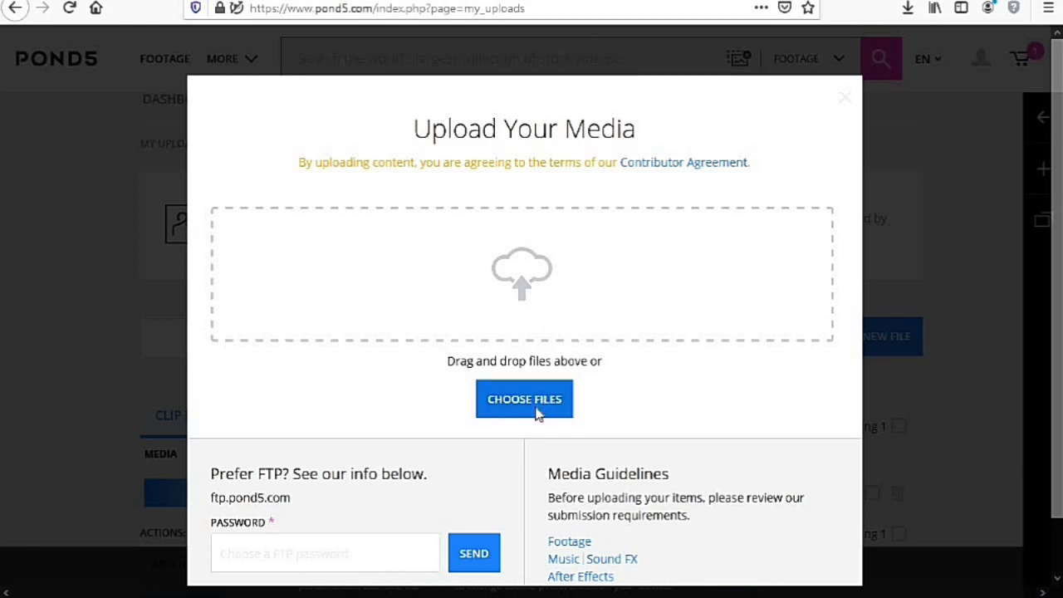
pyautogui.click(535, 413)
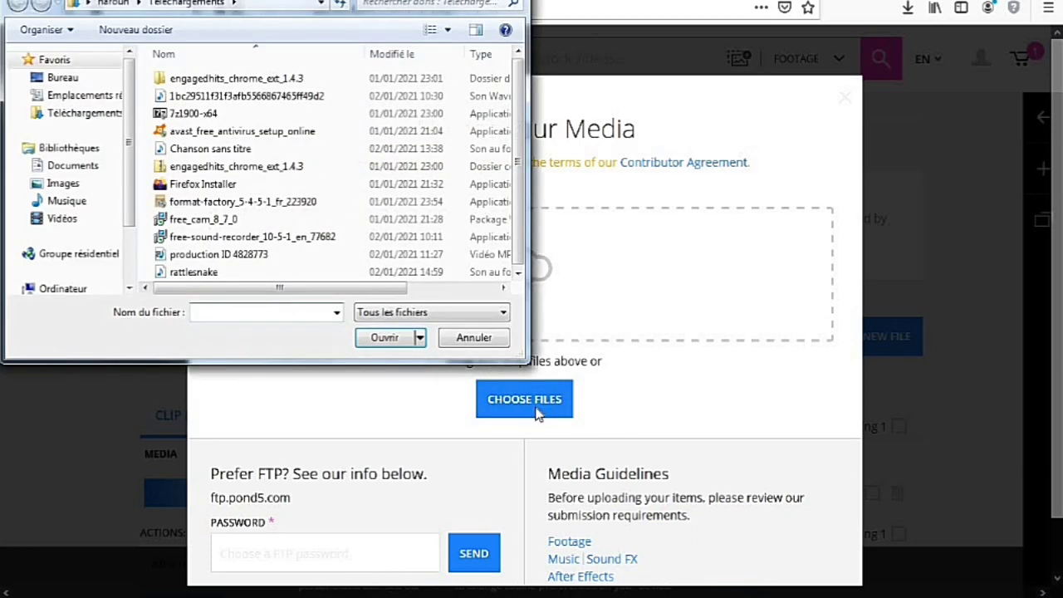
pyautogui.click(221, 272)
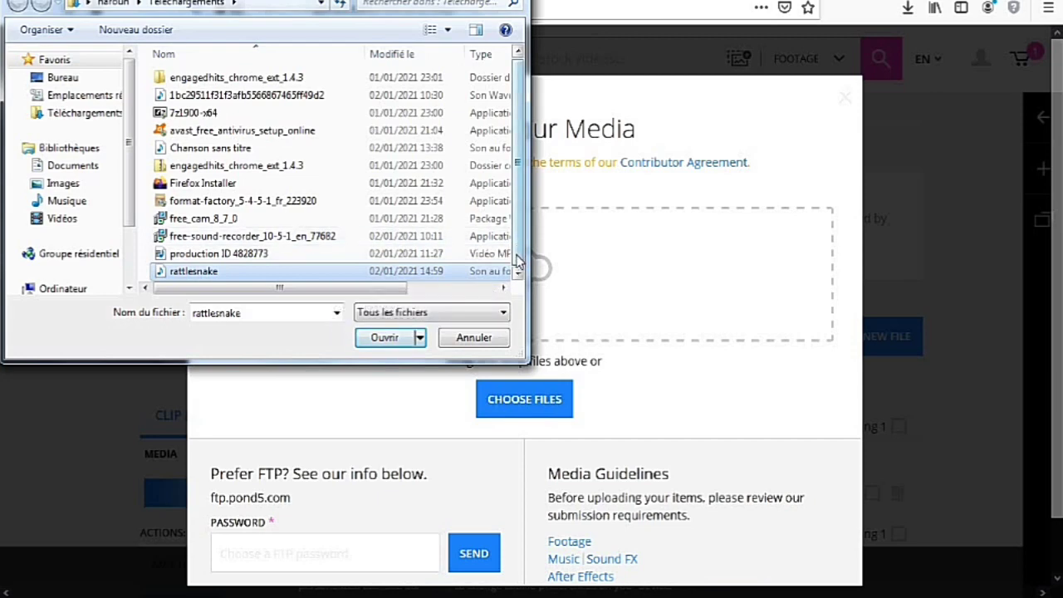
pyautogui.click(398, 338)
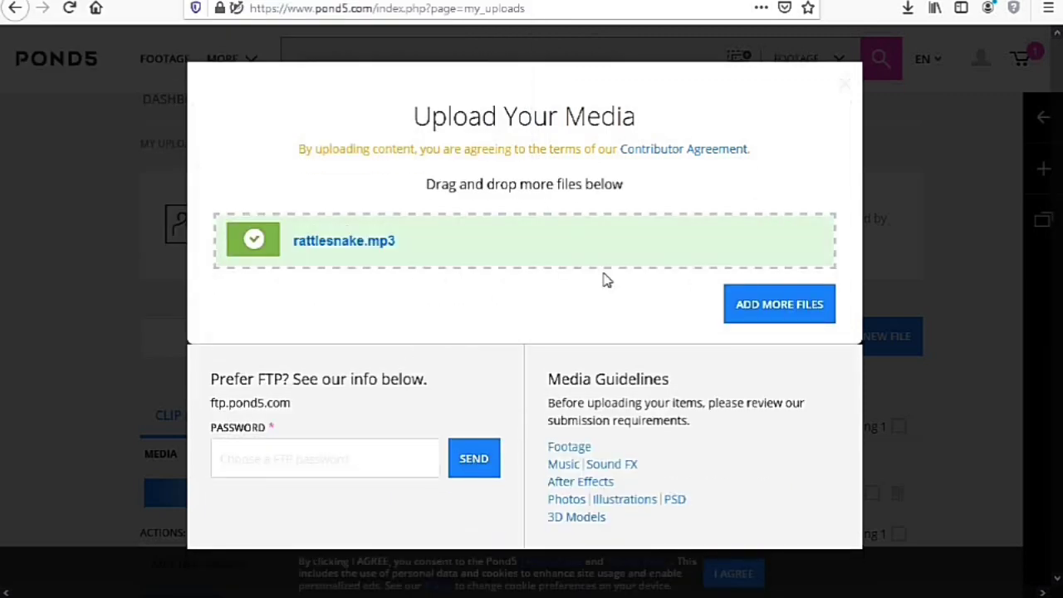
pyautogui.click(846, 92)
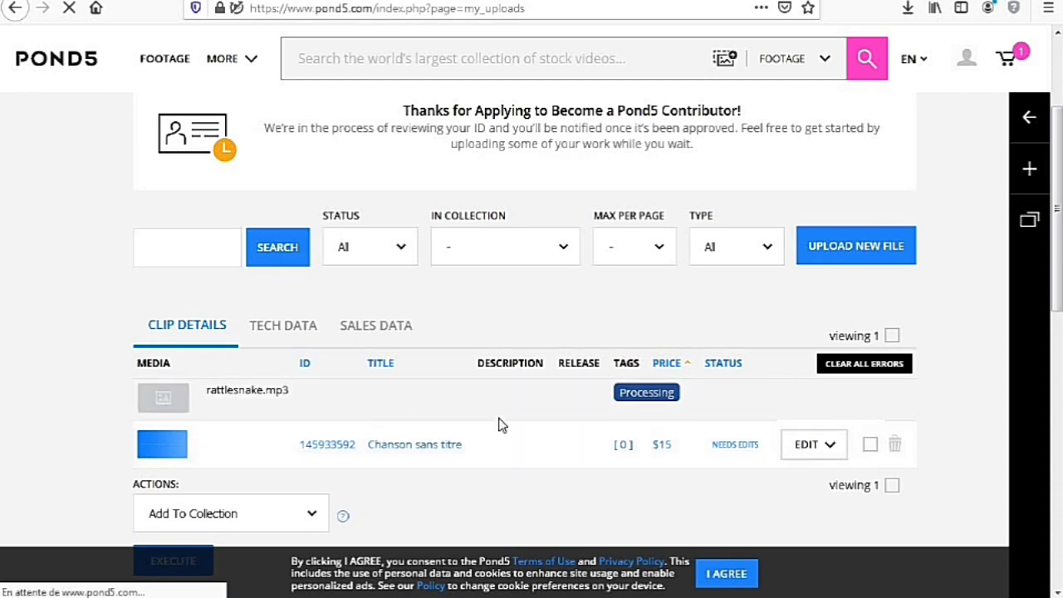
pyautogui.click(671, 370)
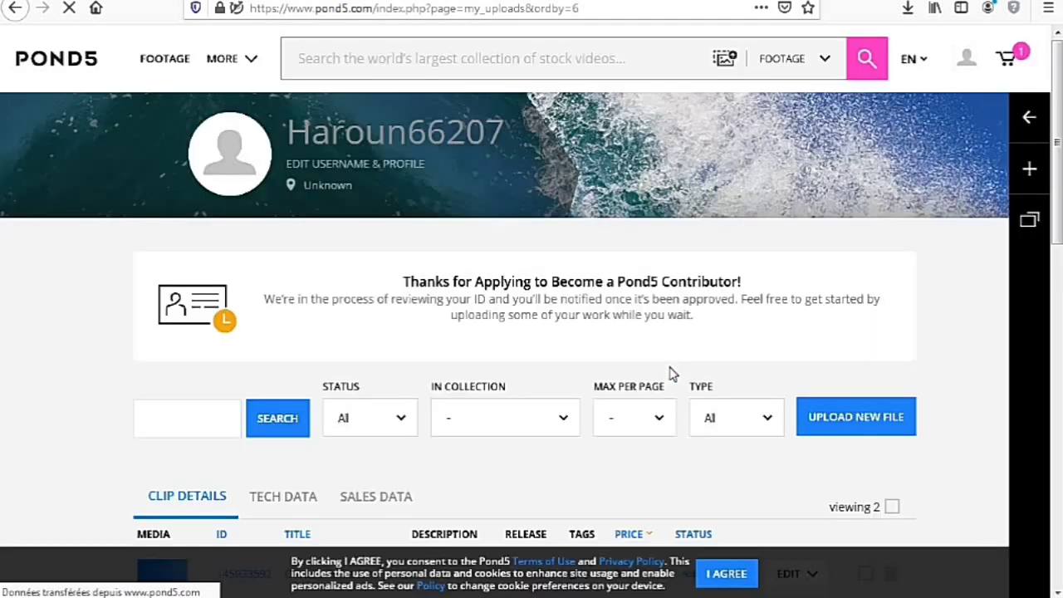
pyautogui.scroll(-5, 561, 425)
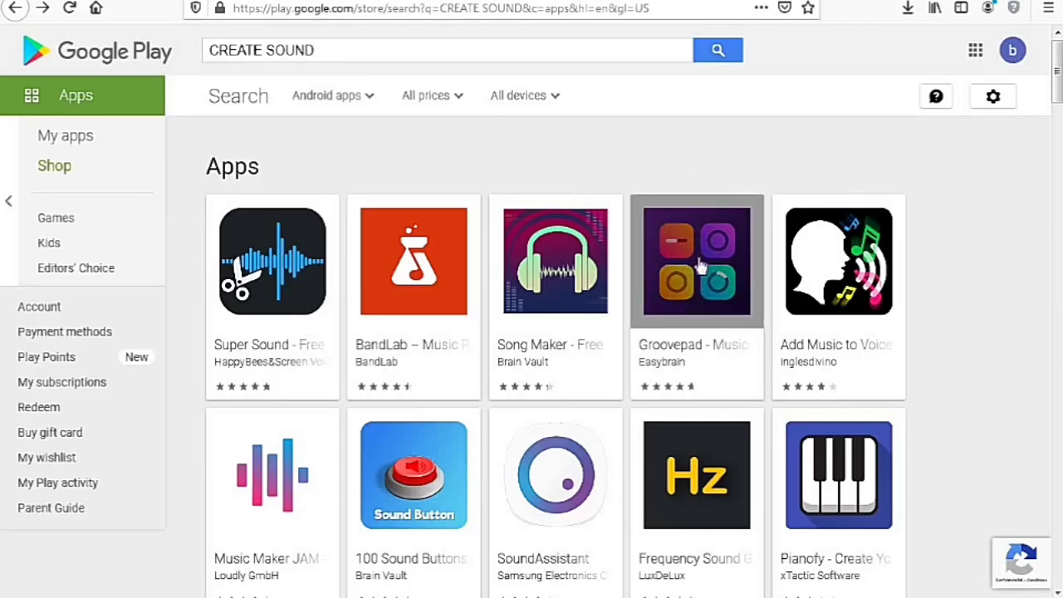
# - In the Google Play results for CREATE SOUND, open Groovepad - Music & Beat Maker and look through its description and reviews
pyautogui.click(715, 284)
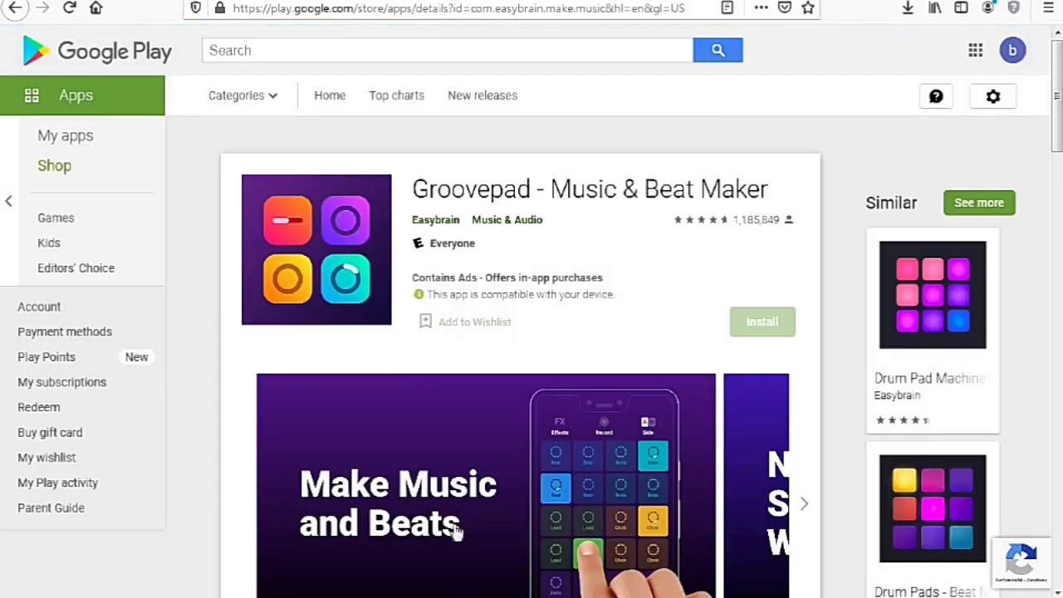
pyautogui.scroll(-5, 586, 466)
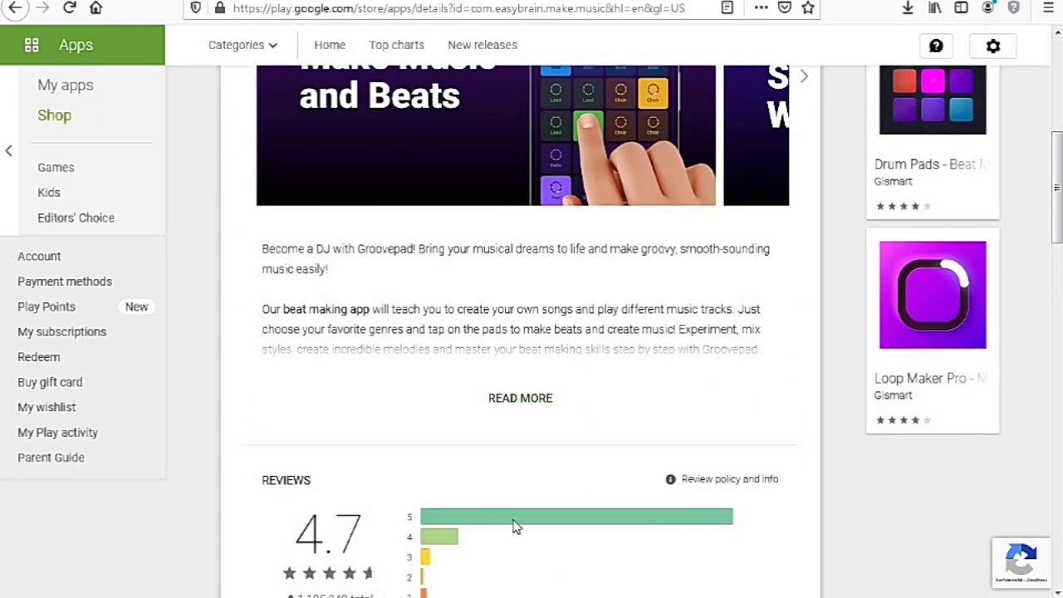
pyautogui.scroll(-5, 515, 527)
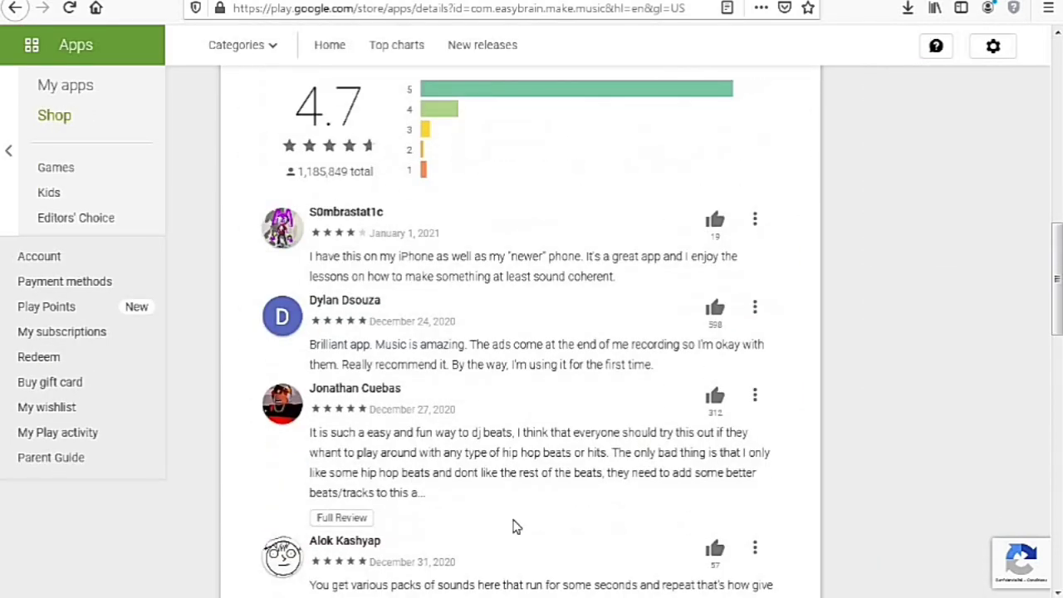
pyautogui.scroll(4, 513, 526)
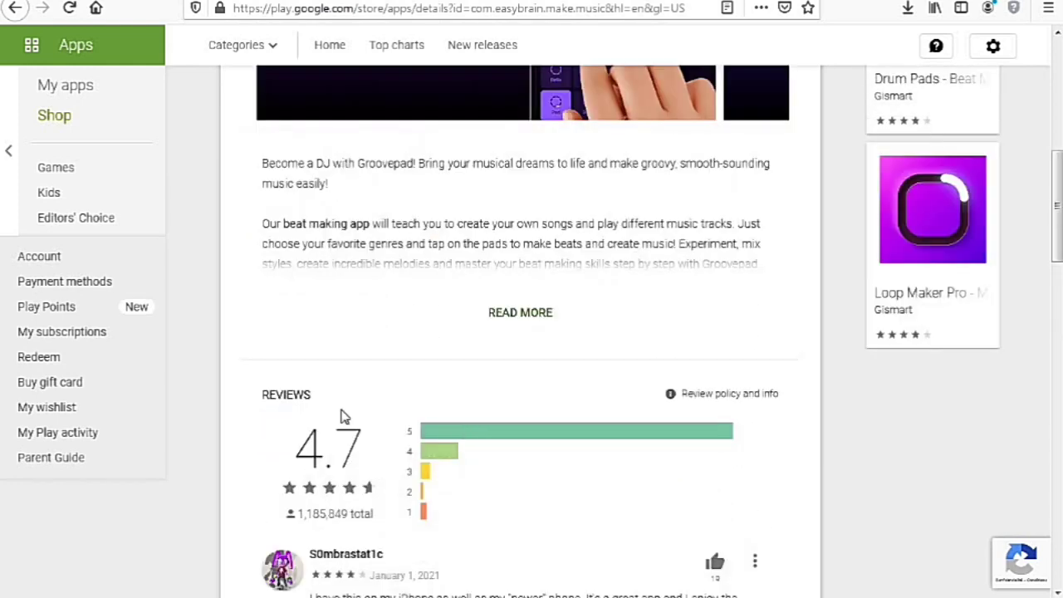
pyautogui.scroll(4, 588, 440)
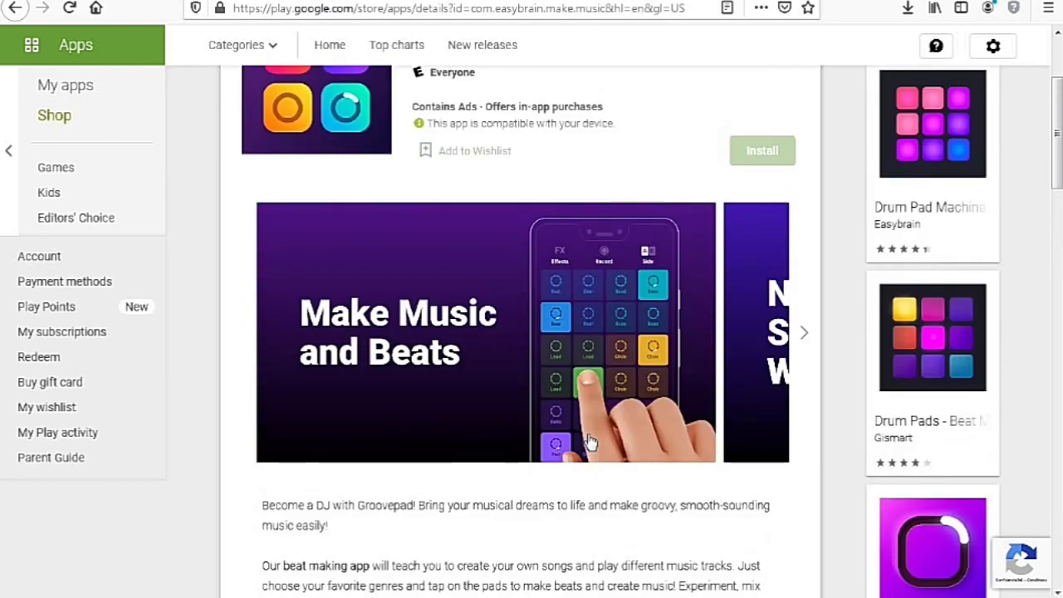
pyautogui.scroll(1, 589, 440)
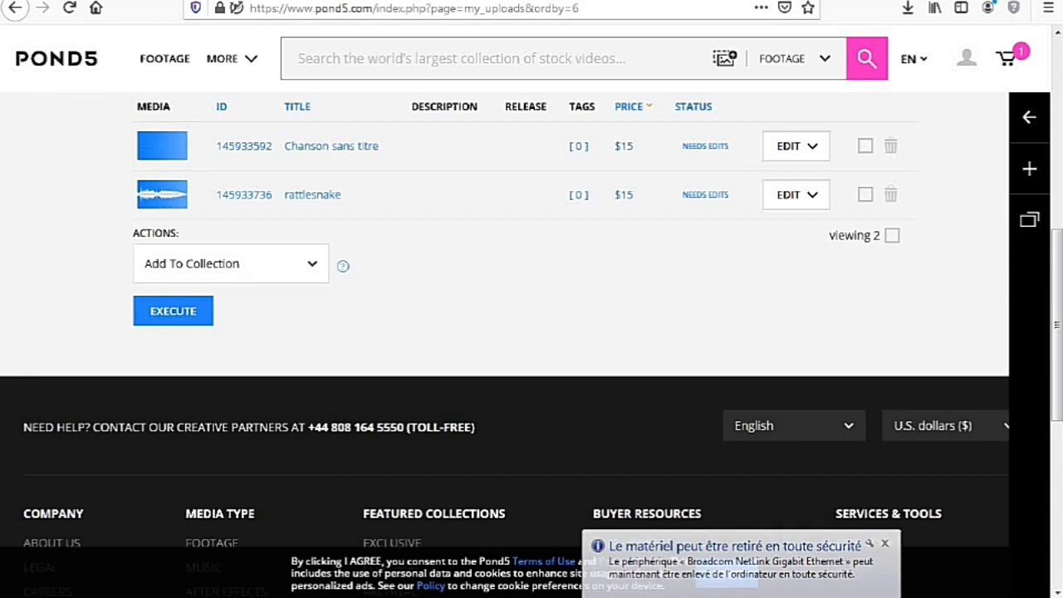
# - Return to the Pond5 site and switch from the uploads page to the account dashboard
pyautogui.click(15, 8)
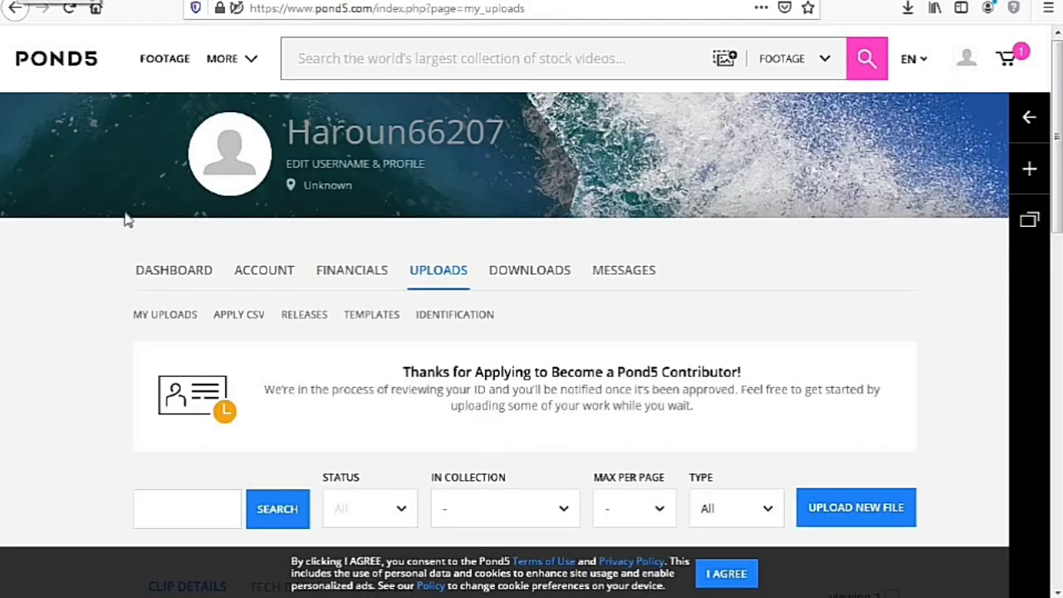
pyautogui.click(195, 274)
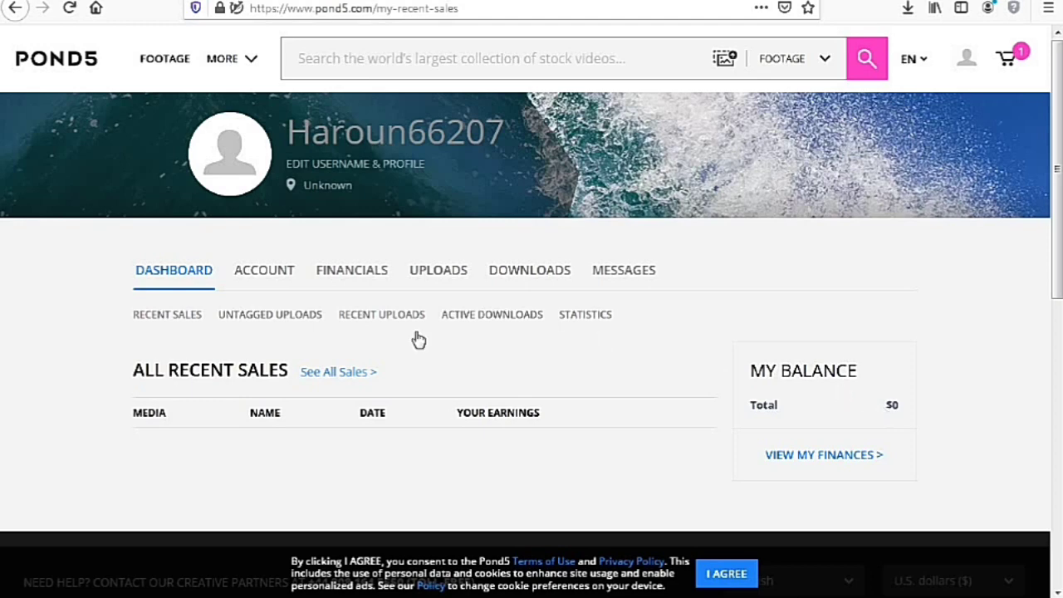
# - Open the account's contact info page and examine the payout preferences and available payment methods
pyautogui.click(271, 280)
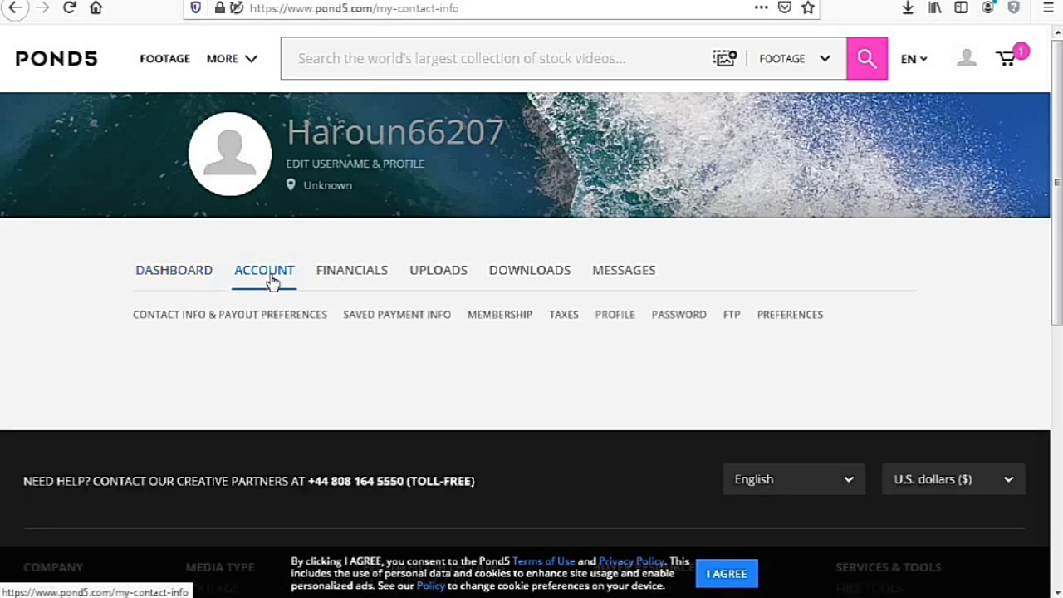
pyautogui.scroll(-10, 422, 369)
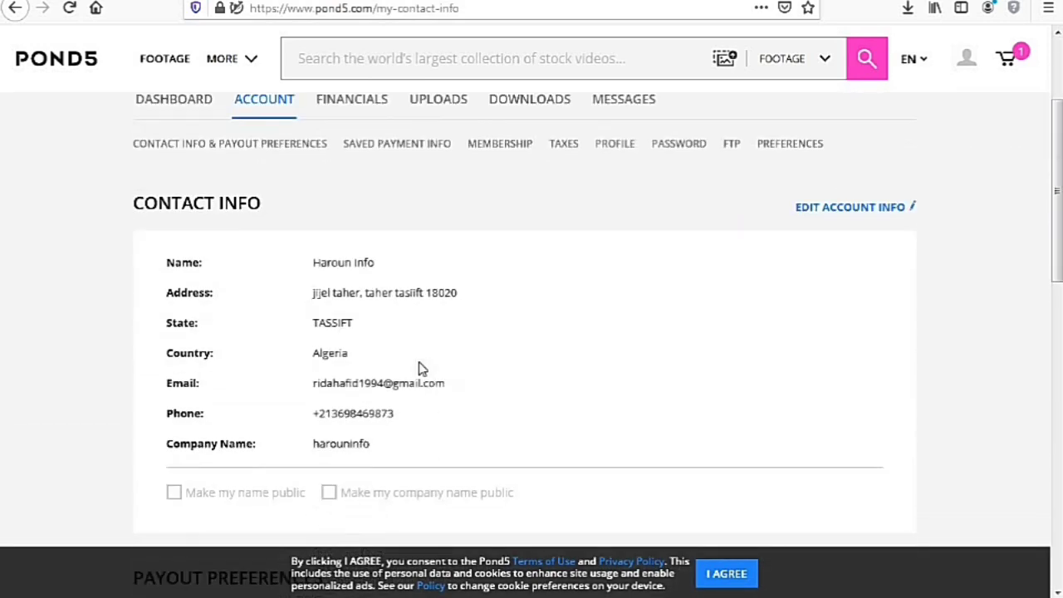
pyautogui.scroll(3, 421, 370)
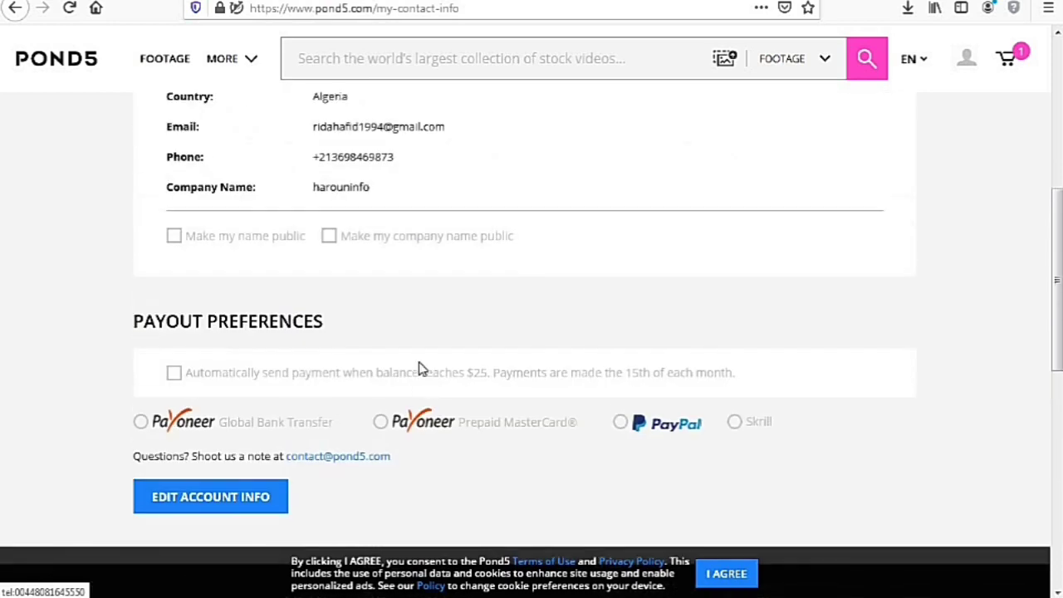
pyautogui.scroll(-2, 545, 441)
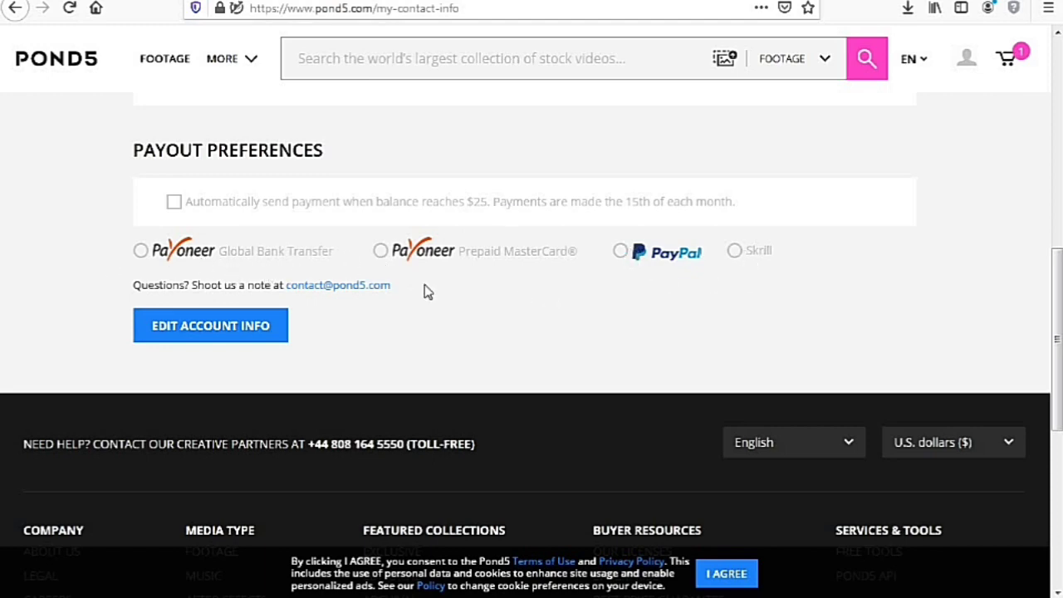
pyautogui.scroll(3, 343, 244)
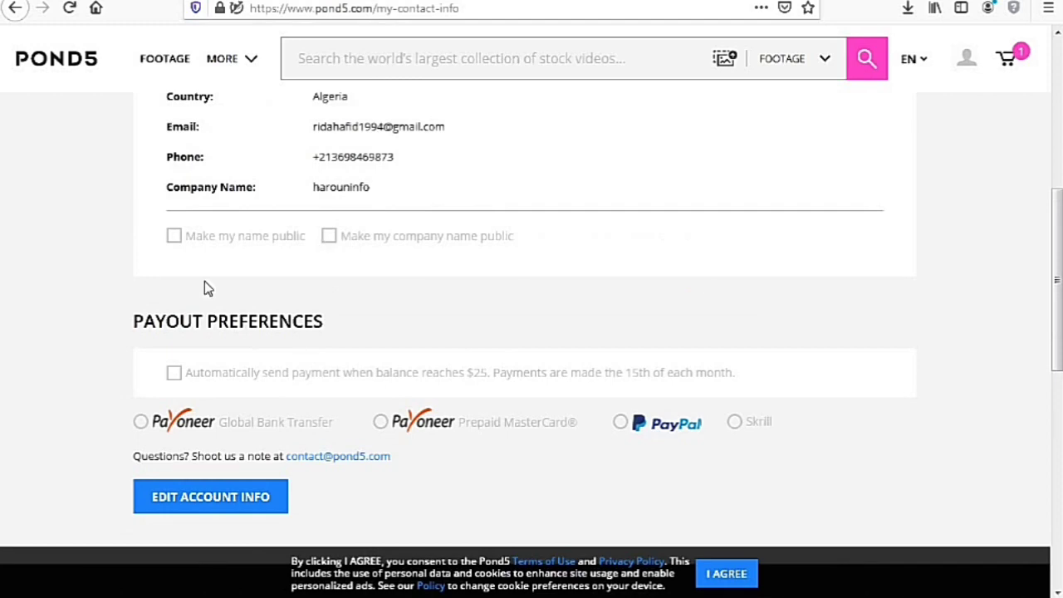
pyautogui.scroll(5, 39, 309)
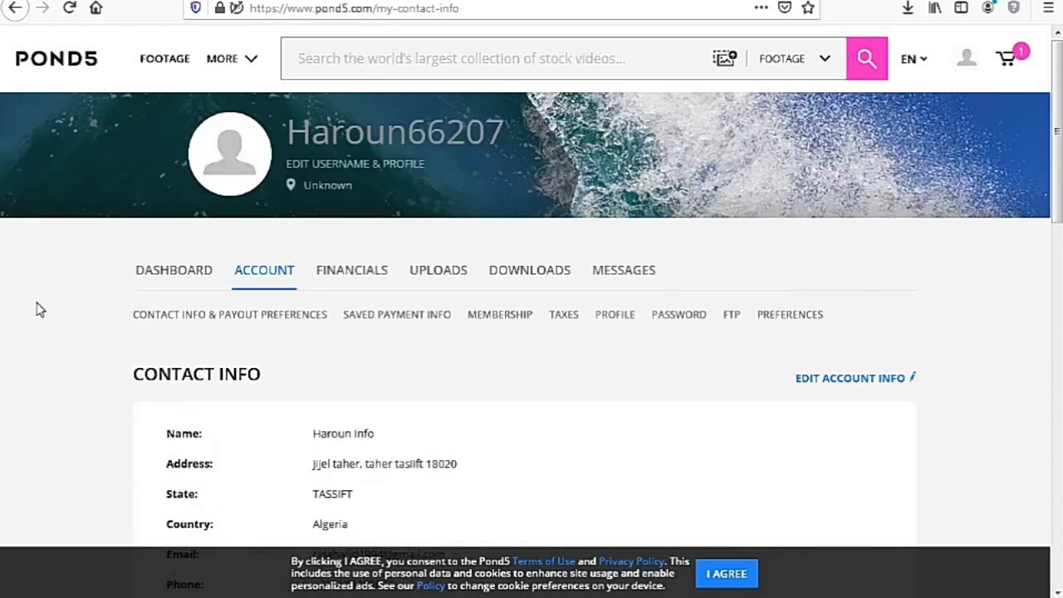
# - Go back to the dashboard and open the recent sales section
pyautogui.click(190, 274)
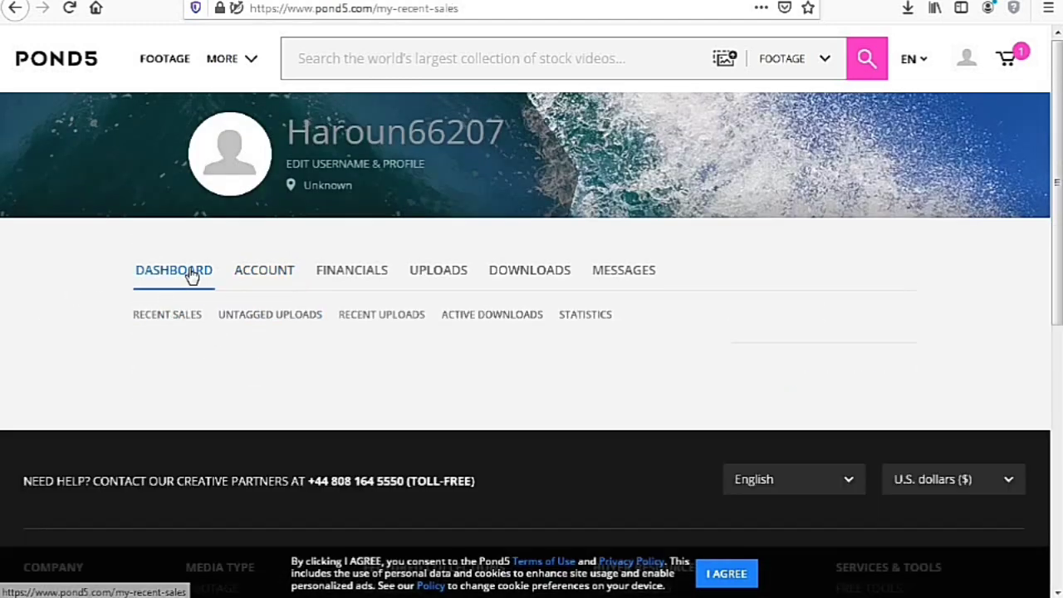
pyautogui.click(168, 320)
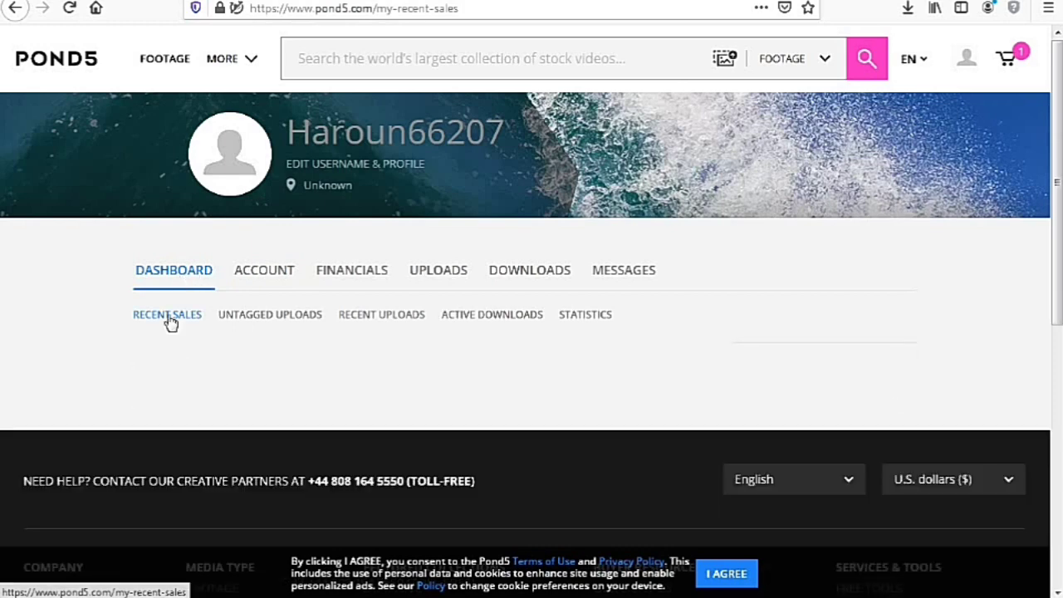